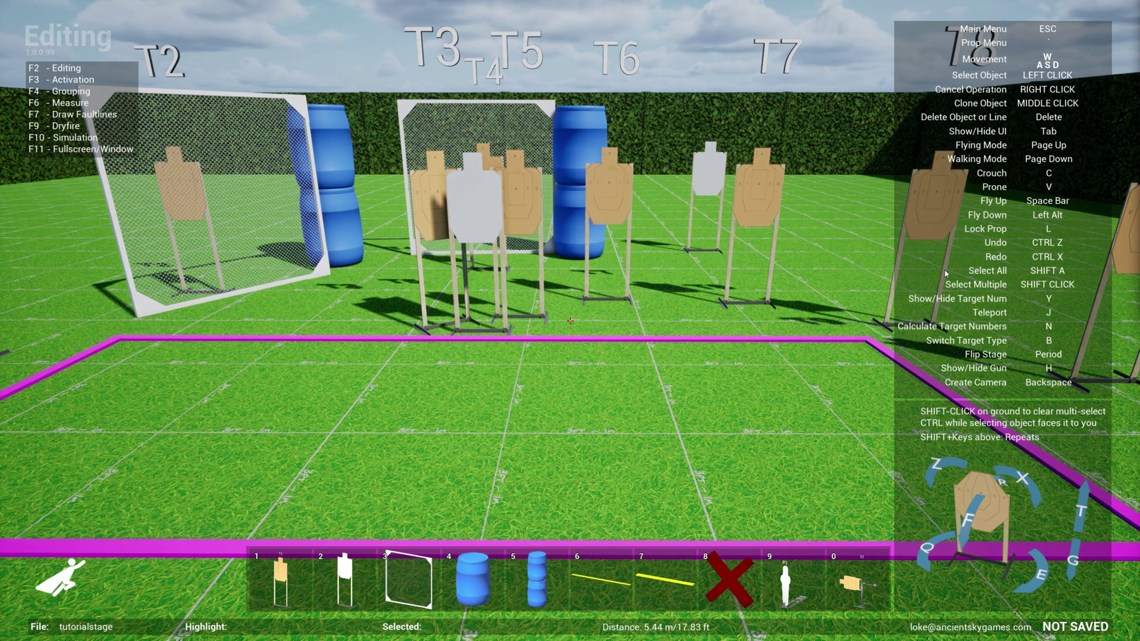
# Switch the stage from Editing mode to Simulation mode with the target area in view.
pyautogui.click(792, 370)
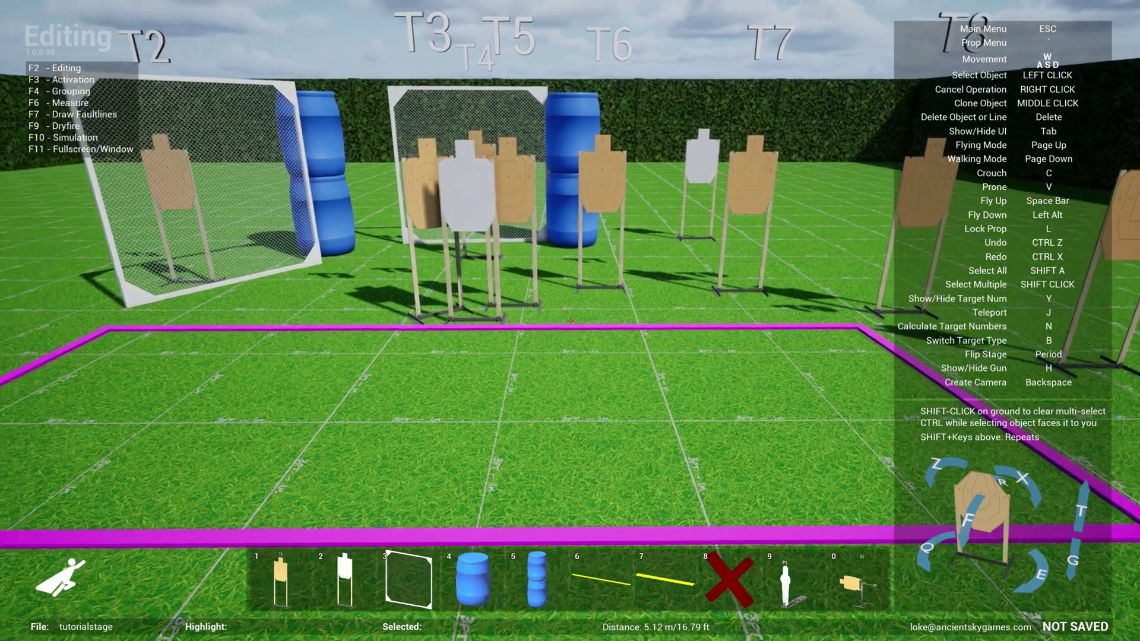
pyautogui.press('s')
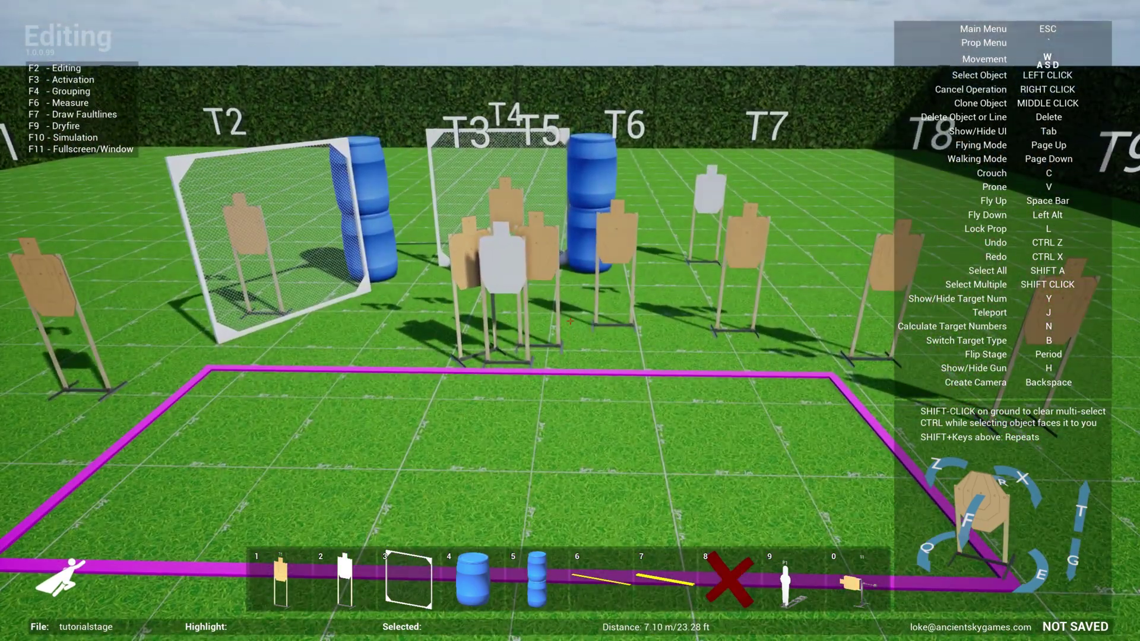
pyautogui.press('d')
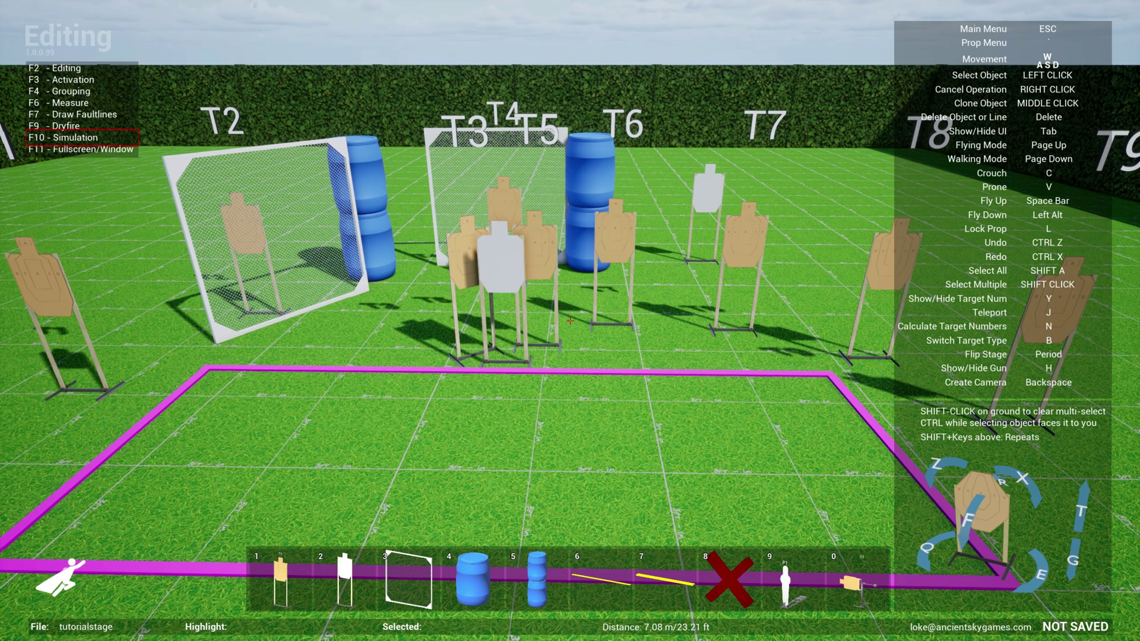
pyautogui.press('F10')
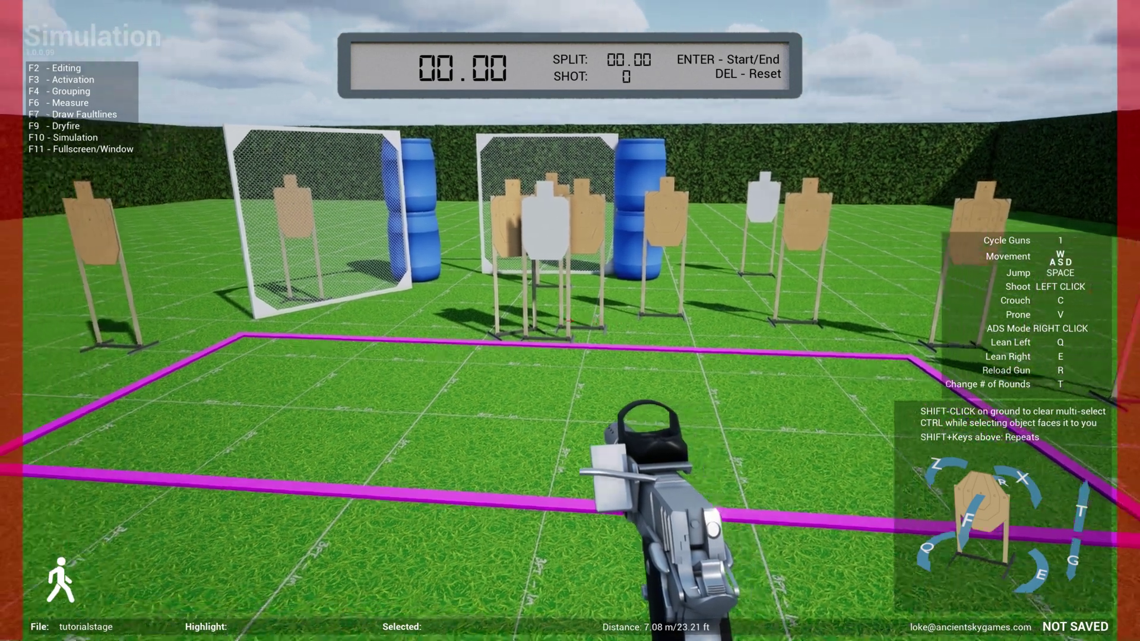
# Walk around the shooting area to view the targets and mesh walls from different positions.
pyautogui.press('w')
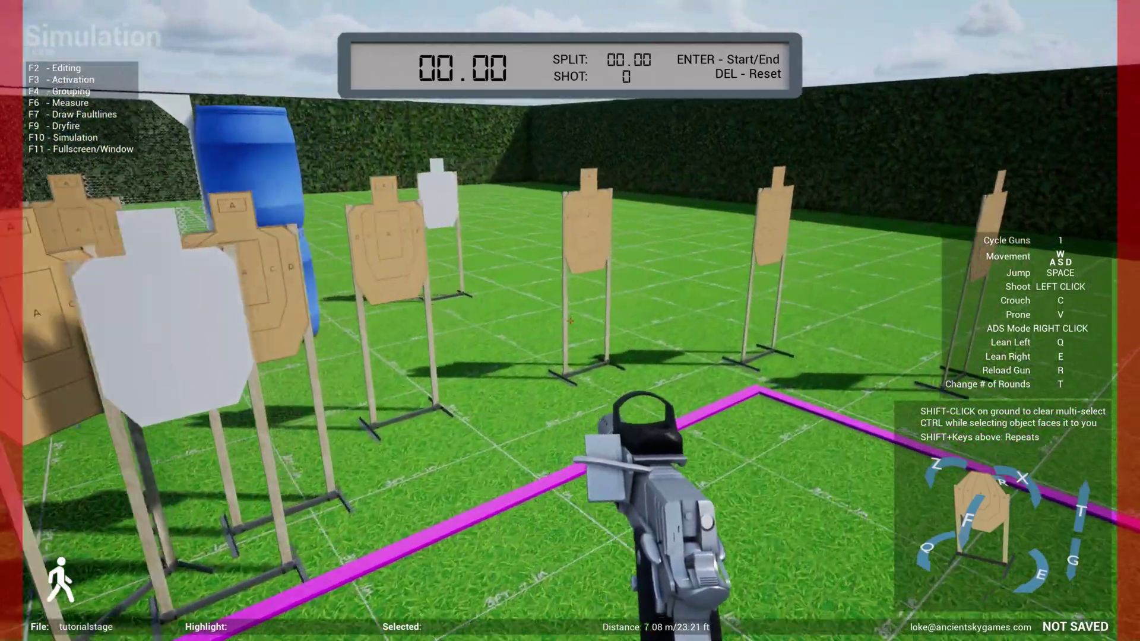
pyautogui.press('w')
pyautogui.press('d')
pyautogui.press('a')
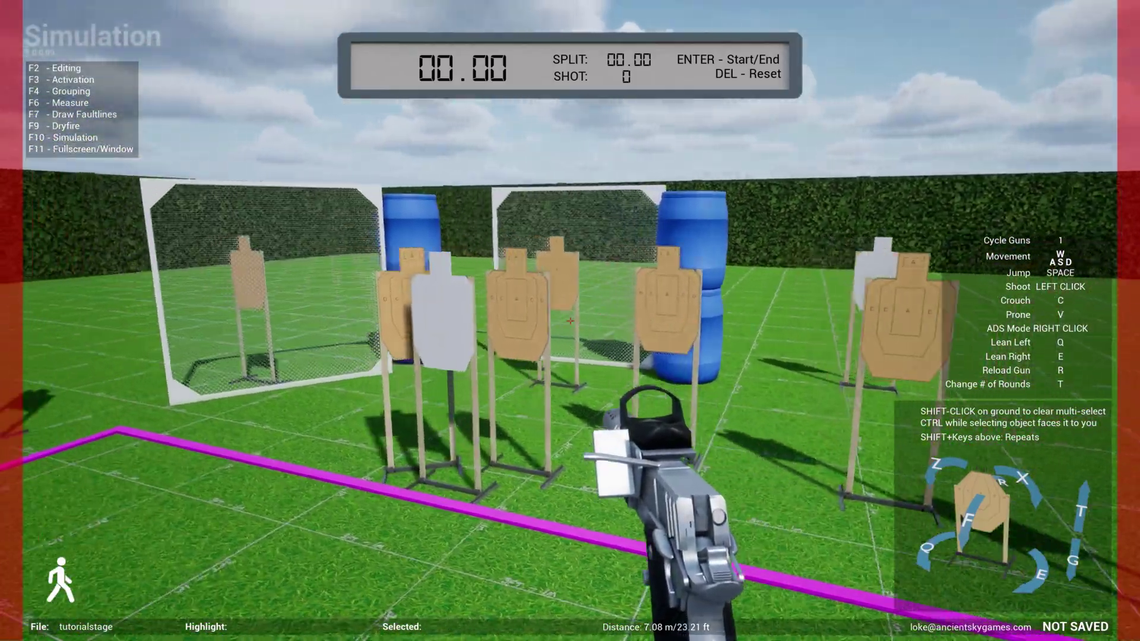
pyautogui.press('a')
pyautogui.press('d')
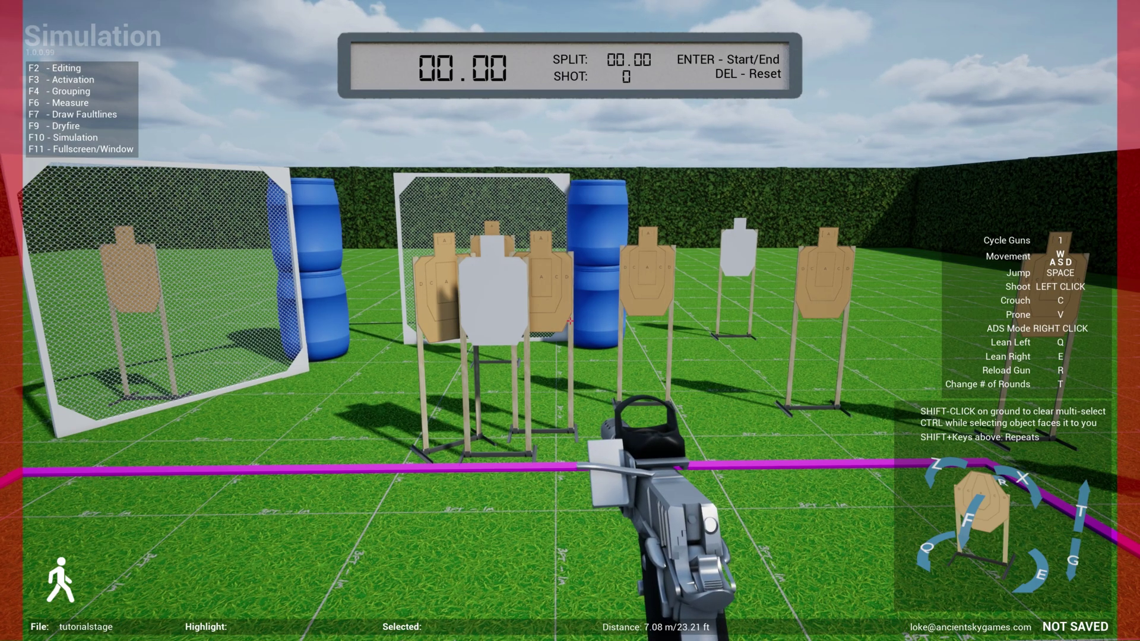
pyautogui.press('d')
pyautogui.press('s')
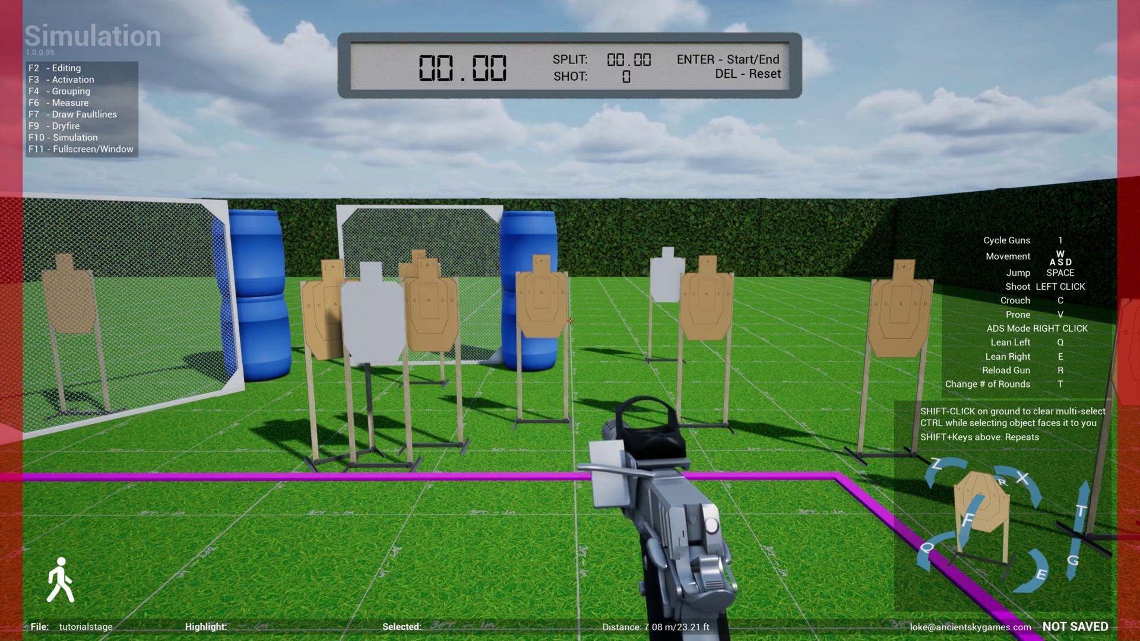
# Cycle through all the available guns back to the silver red-dot pistol.
pyautogui.press('1')
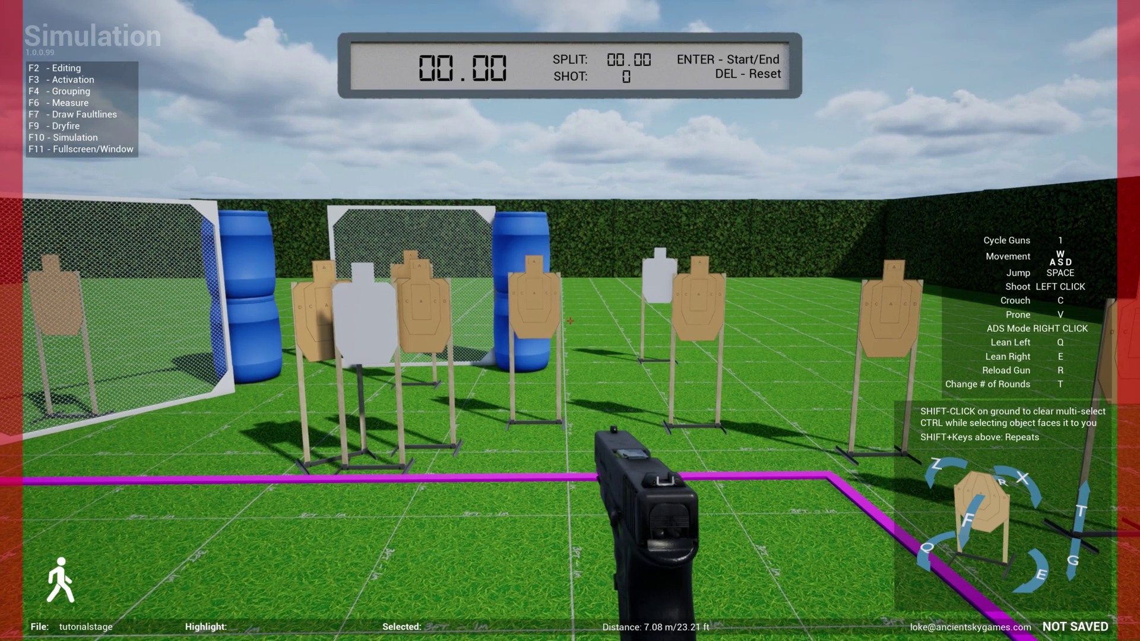
pyautogui.press('1')
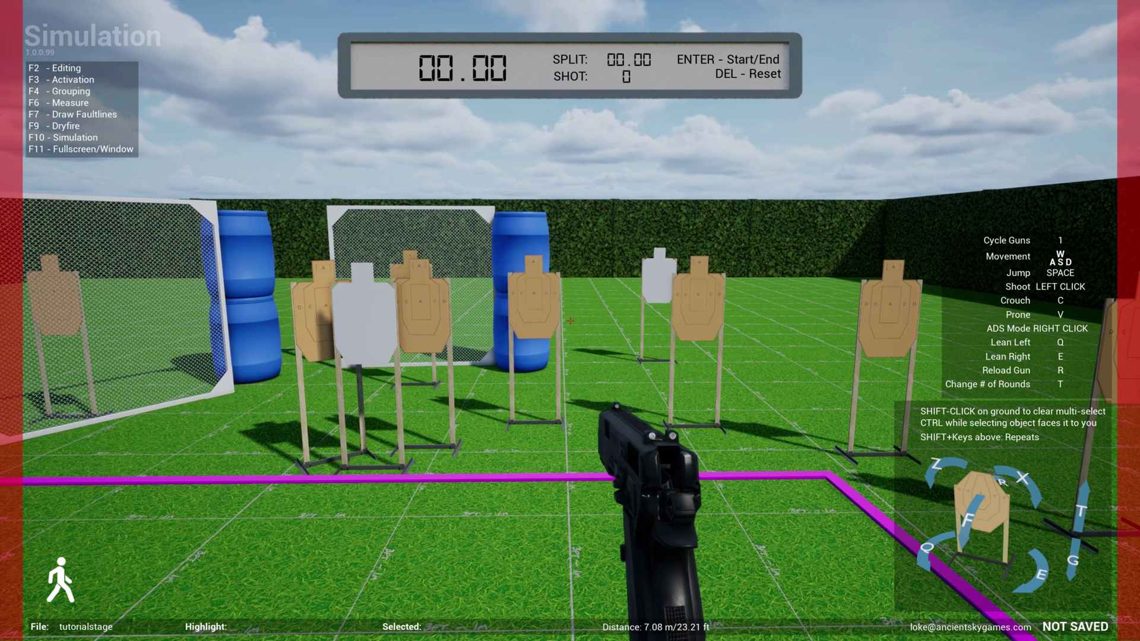
pyautogui.press('1')
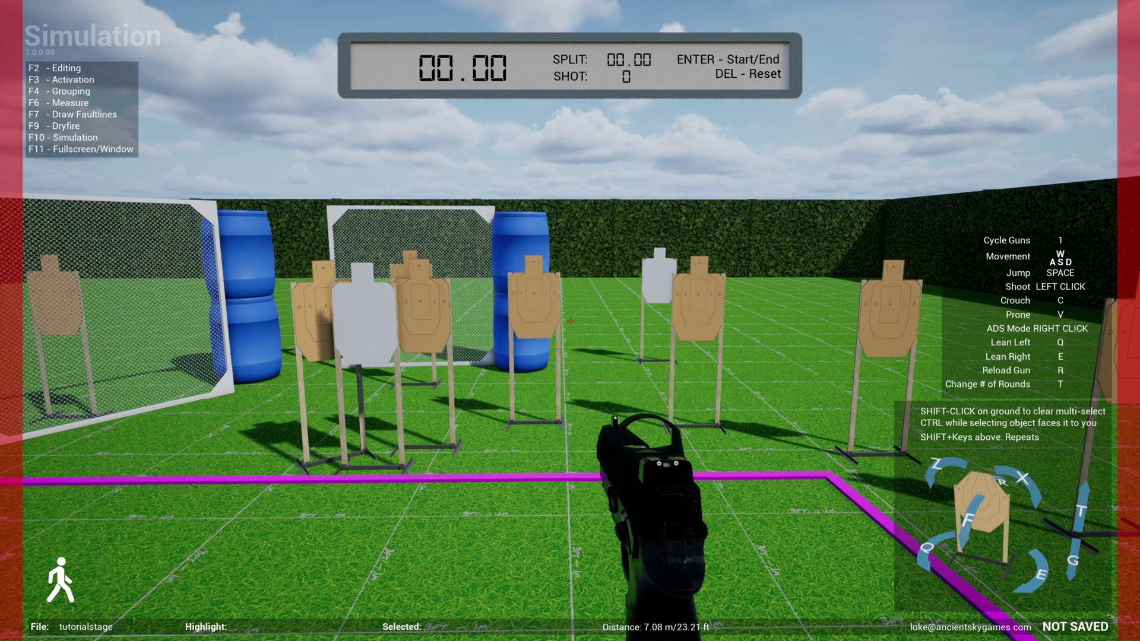
pyautogui.press('1')
pyautogui.press('1')
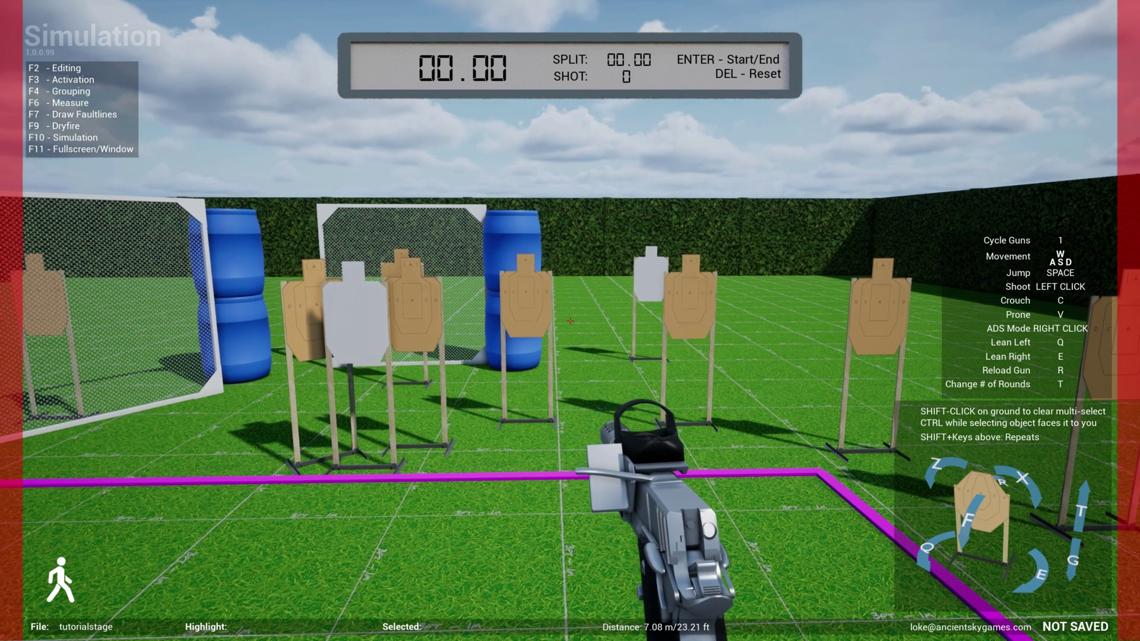
# Shoot the paper target in front of the second barrel stack, walk up to inspect the hits and back away.
pyautogui.press('w')
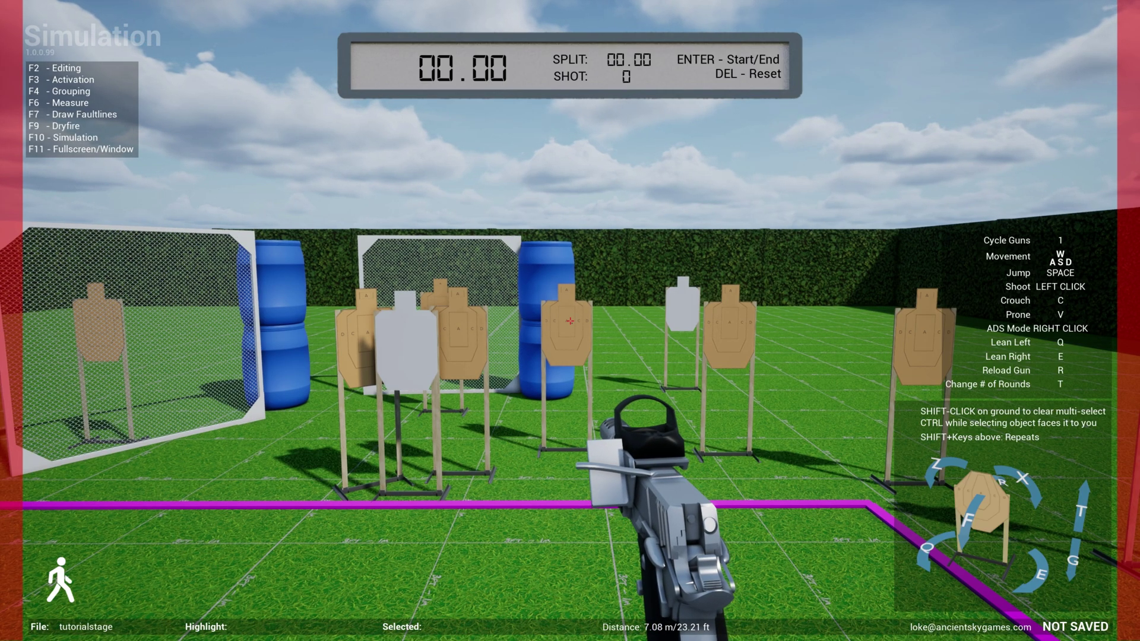
pyautogui.press('w')
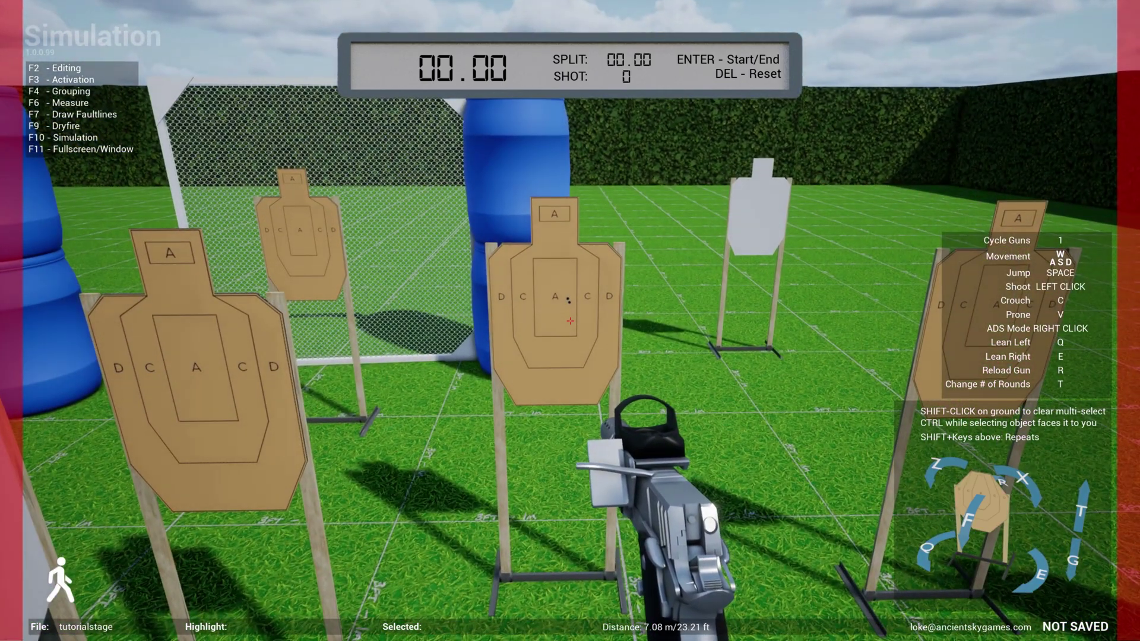
pyautogui.press('s')
pyautogui.press('s')
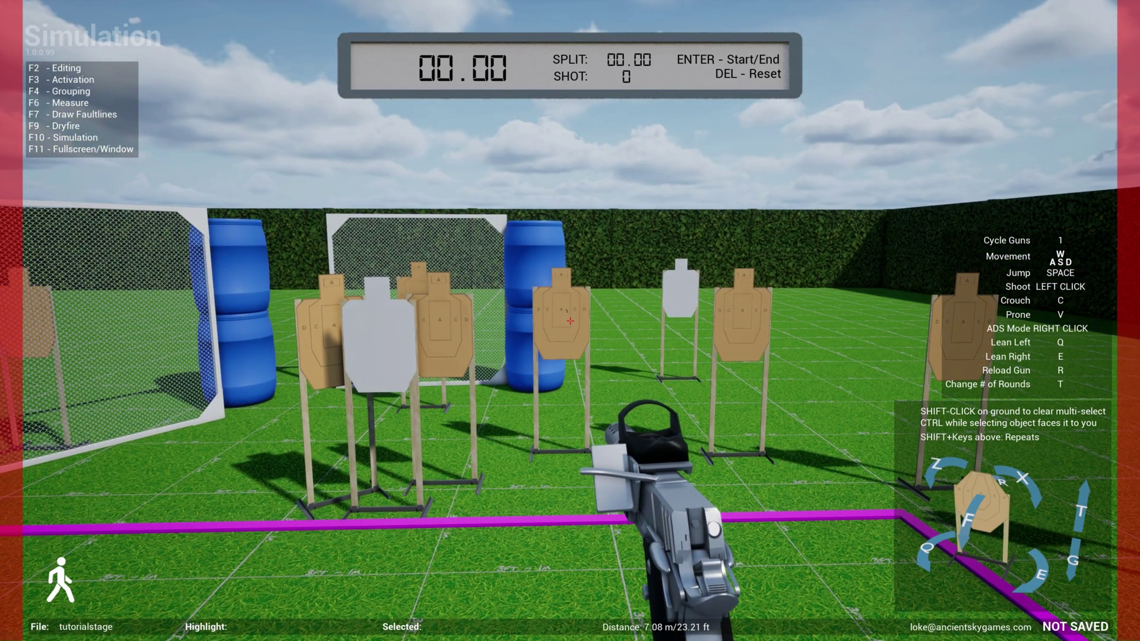
# Turn on aim-down-sights mode and shoot the paper targets near the second barrel stack while moving.
pyautogui.rightClick(570, 322)
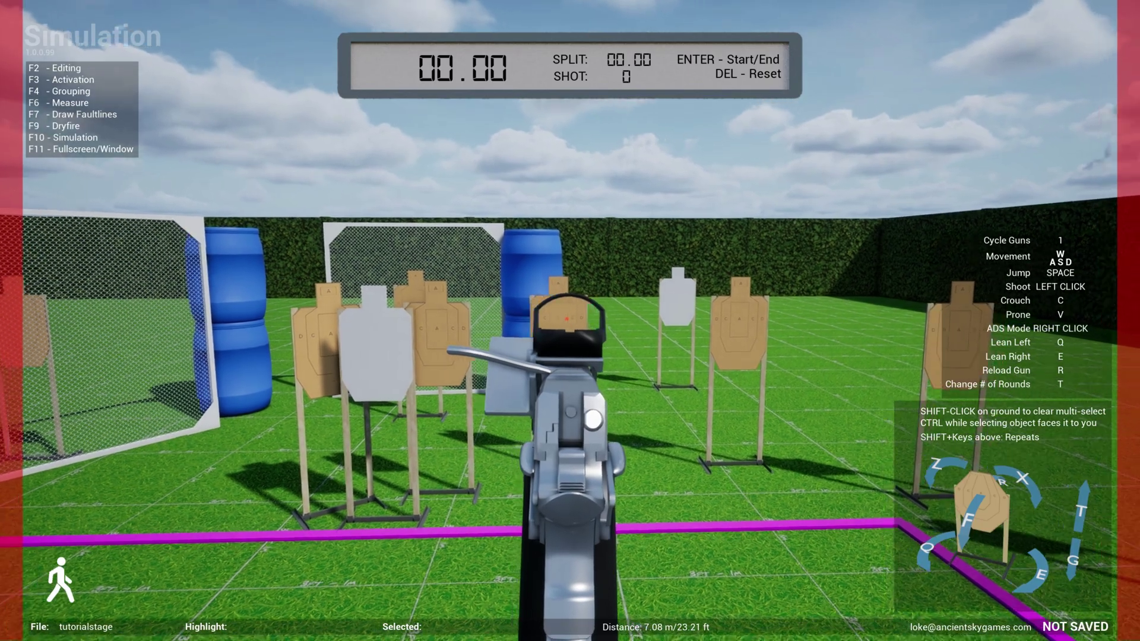
pyautogui.press('w')
pyautogui.press('w')
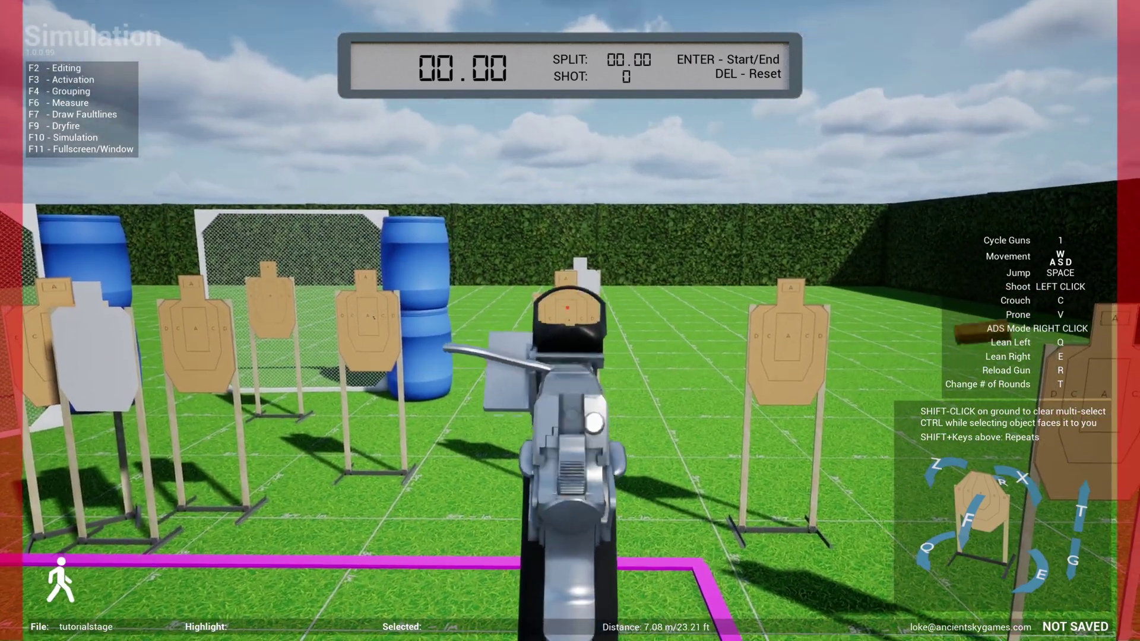
pyautogui.press('w')
pyautogui.press('s')
pyautogui.press('w')
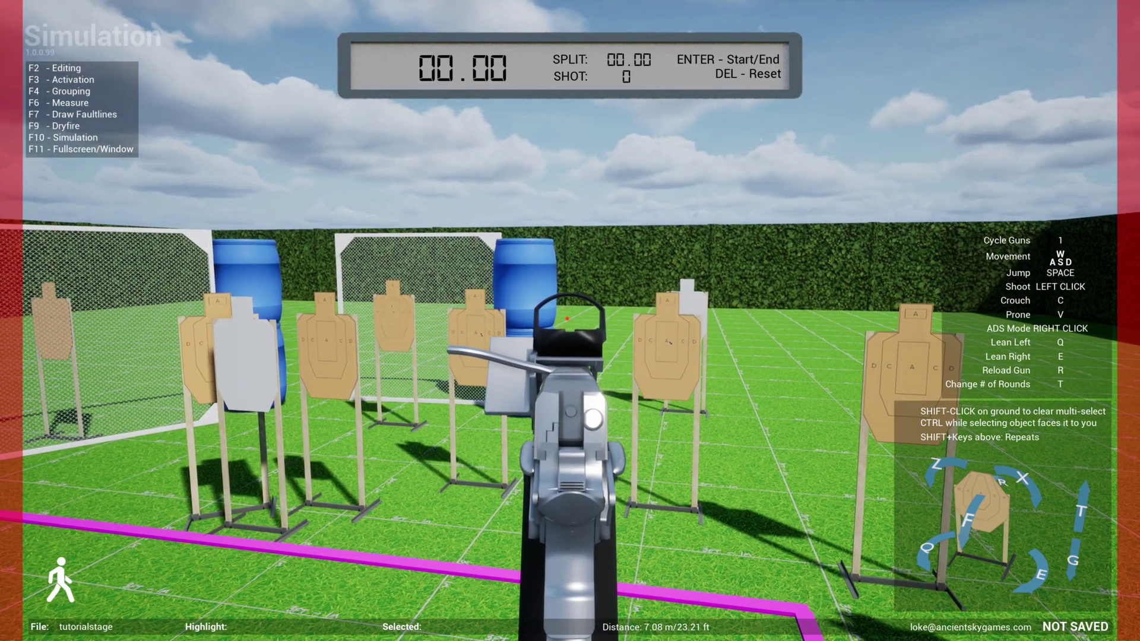
# Cycle the guns in aim-down-sights mode to the black red-dot pistol while backing away from the targets.
pyautogui.press('1')
pyautogui.press('s')
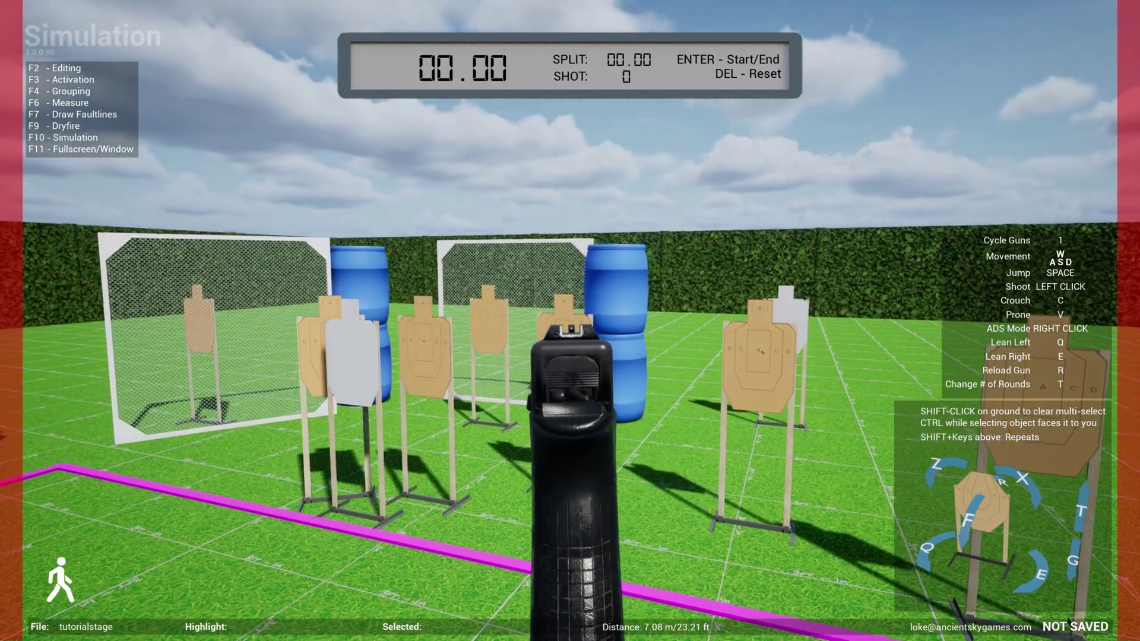
pyautogui.press('s')
pyautogui.press('1')
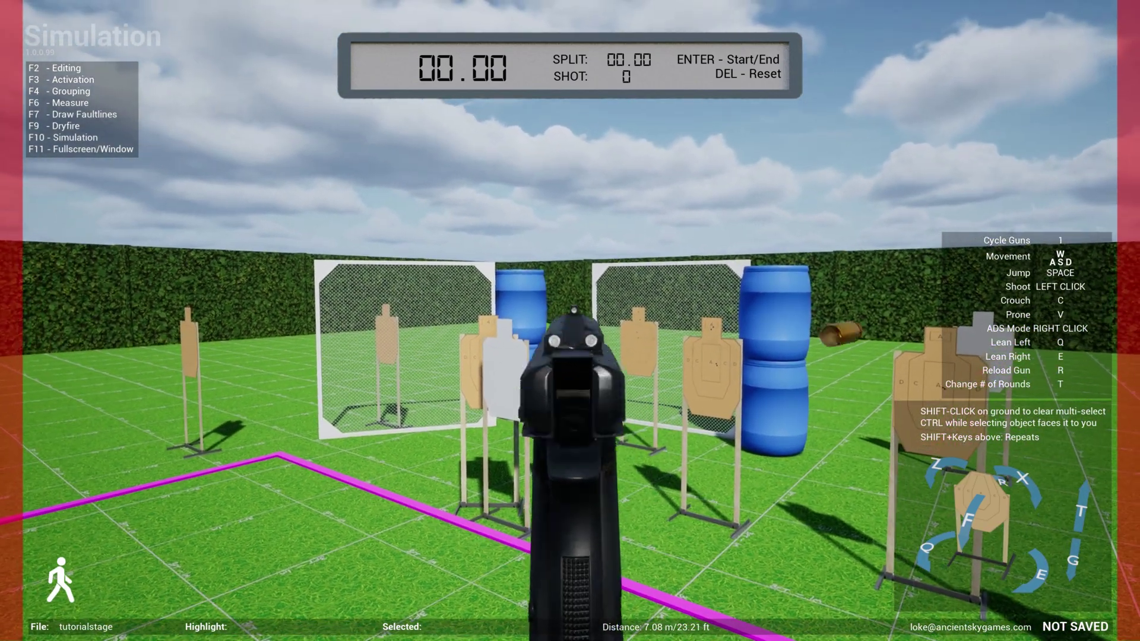
pyautogui.press('1')
pyautogui.press('s')
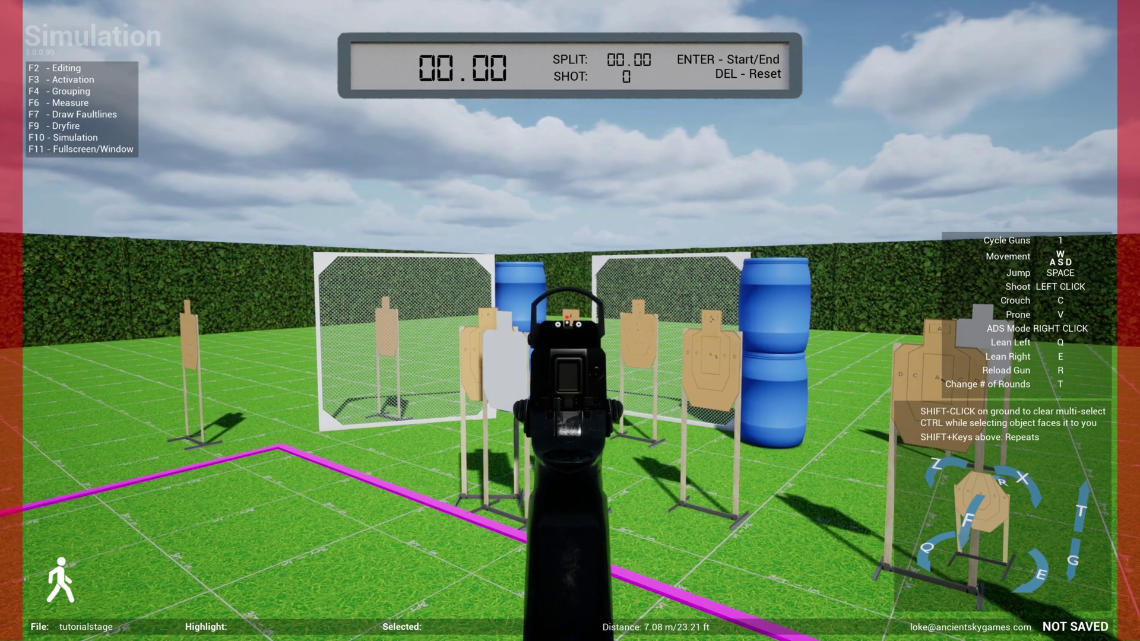
# Move toward the far-left corner of the fault line and fire at the paper targets there.
pyautogui.press('w')
pyautogui.press('a')
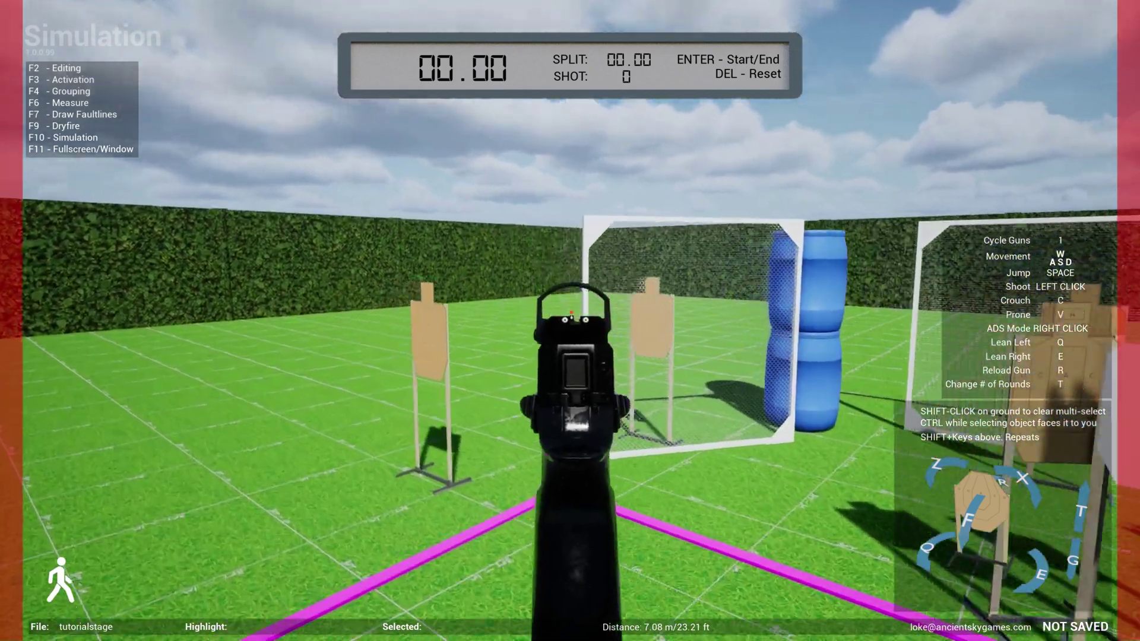
pyautogui.click(570, 320)
pyautogui.click(571, 321)
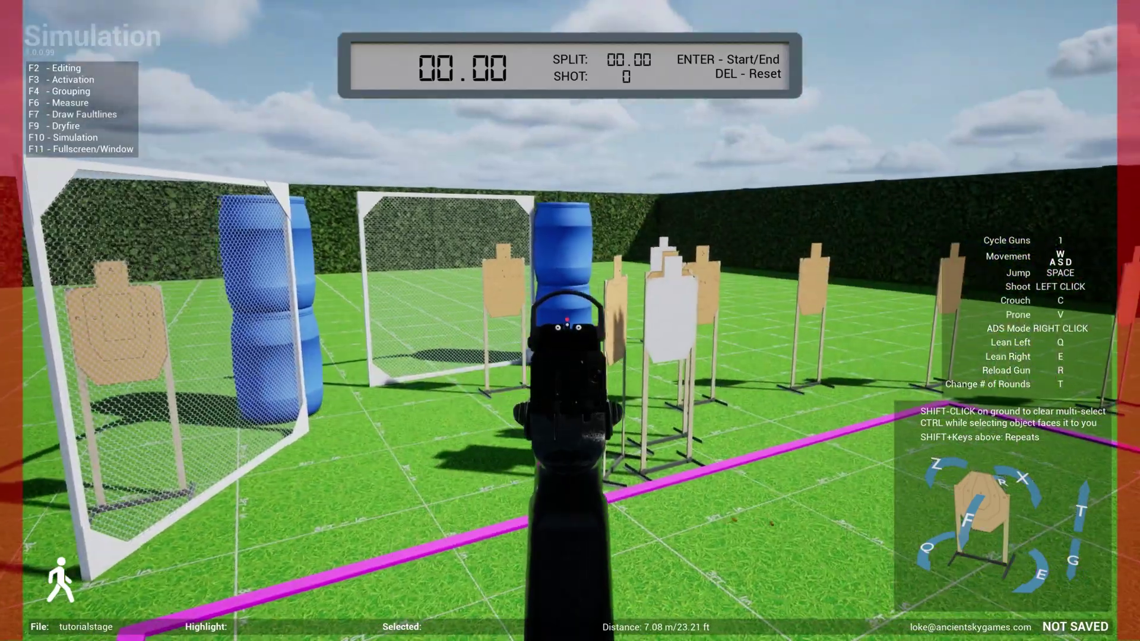
# Leave aim-down-sights mode and walk along the targets to inspect the hits.
pyautogui.rightClick(571, 320)
pyautogui.press('w')
pyautogui.press('s')
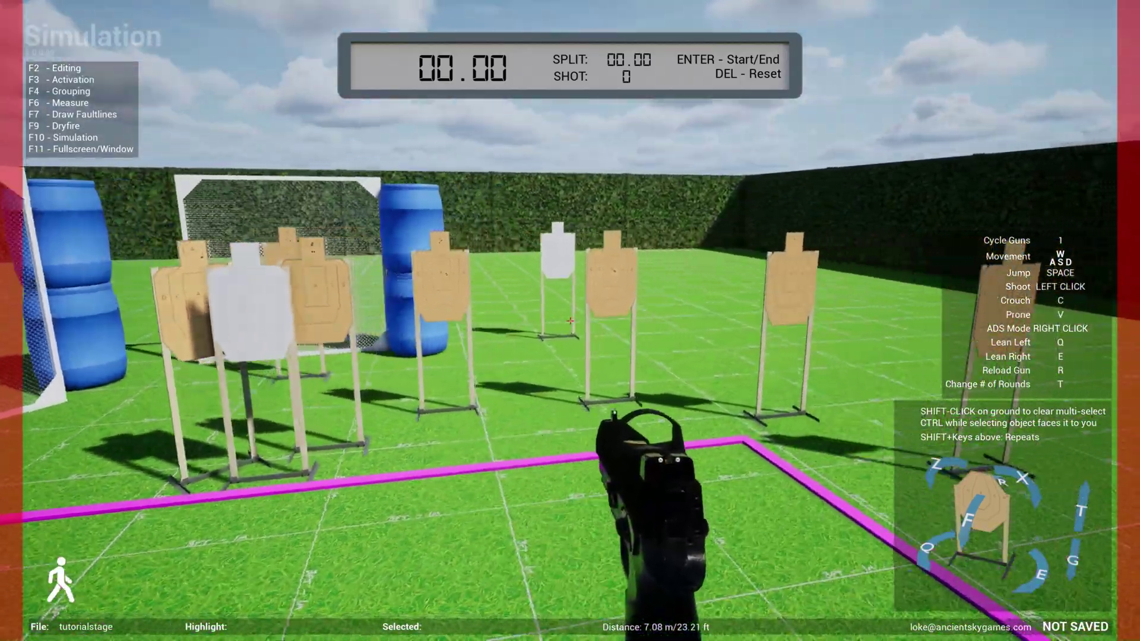
pyautogui.press('a')
pyautogui.press('d')
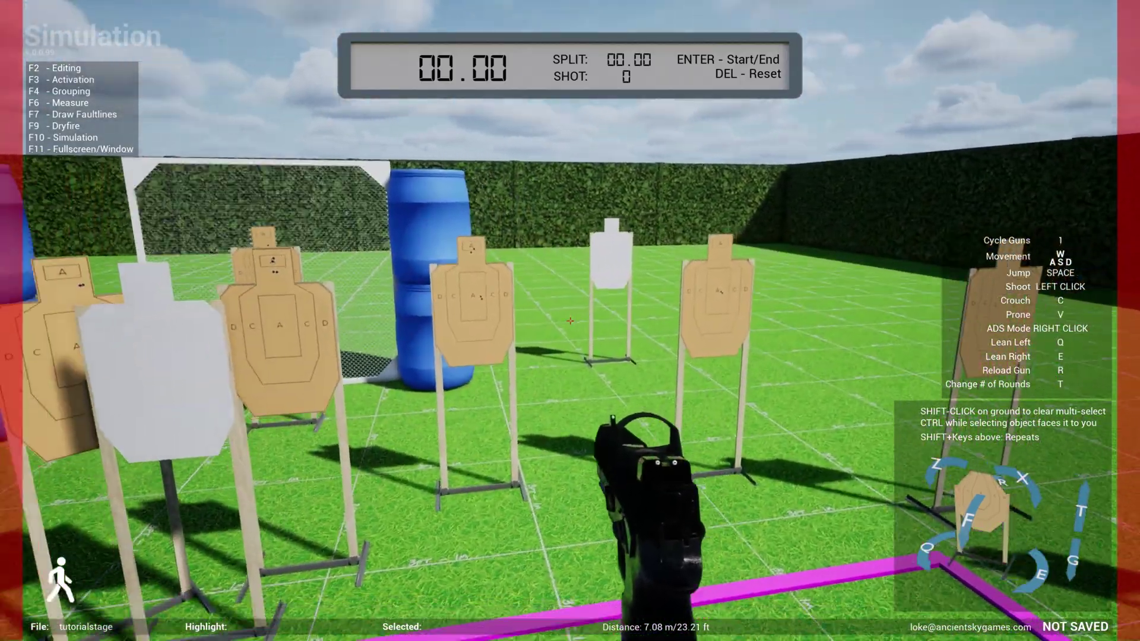
pyautogui.press('a')
pyautogui.press('s')
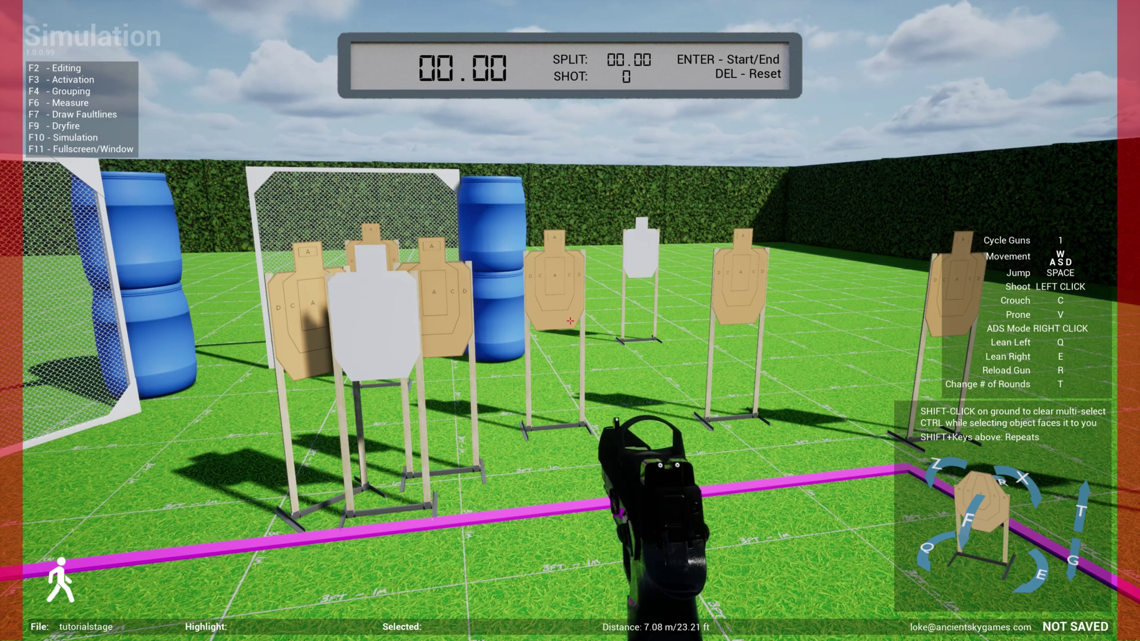
# Start the shot timer, aim down the sights and fire eight rounds, working the targets at the right end of the stage.
pyautogui.press('Return')
pyautogui.rightClick(571, 320)
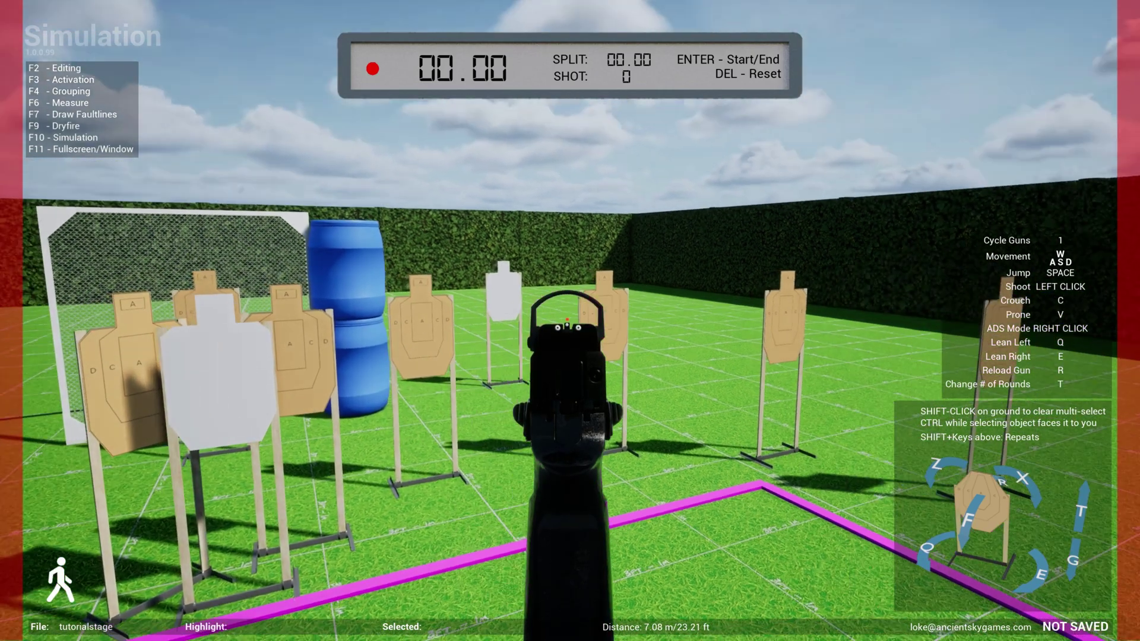
pyautogui.click(570, 321)
pyautogui.click(570, 321)
pyautogui.click(571, 321)
pyautogui.click(570, 321)
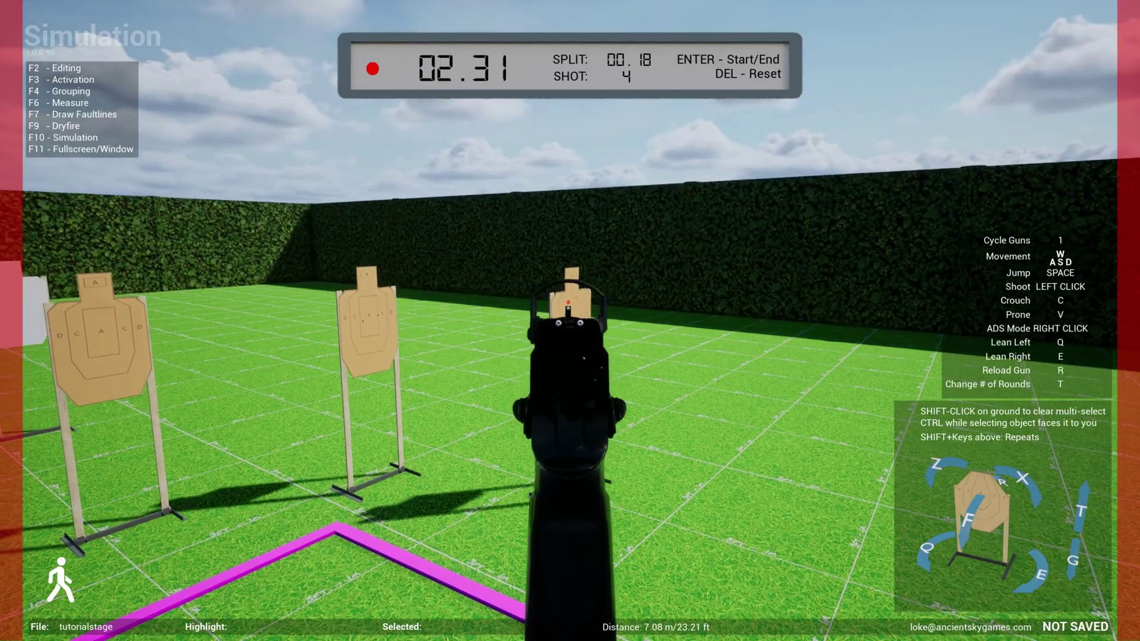
pyautogui.click(570, 320)
pyautogui.click(570, 321)
pyautogui.click(571, 321)
pyautogui.click(570, 322)
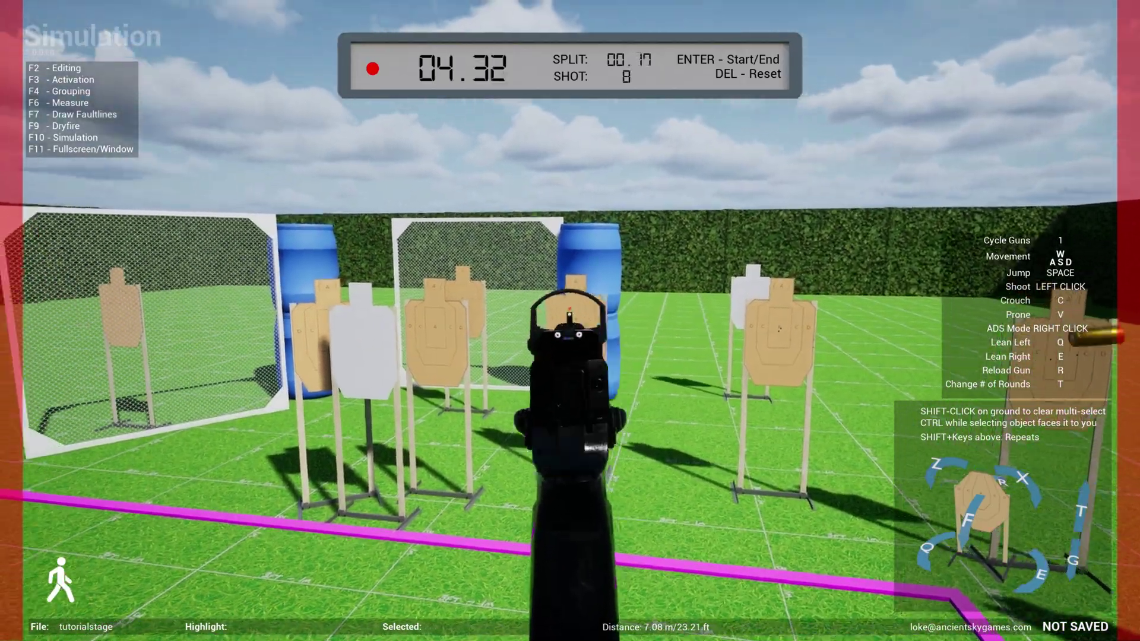
# Fire eight more timed rounds at the targets by the barrels, around the white no-shoot and at the left end.
pyautogui.click(570, 320)
pyautogui.click(570, 320)
pyautogui.click(570, 321)
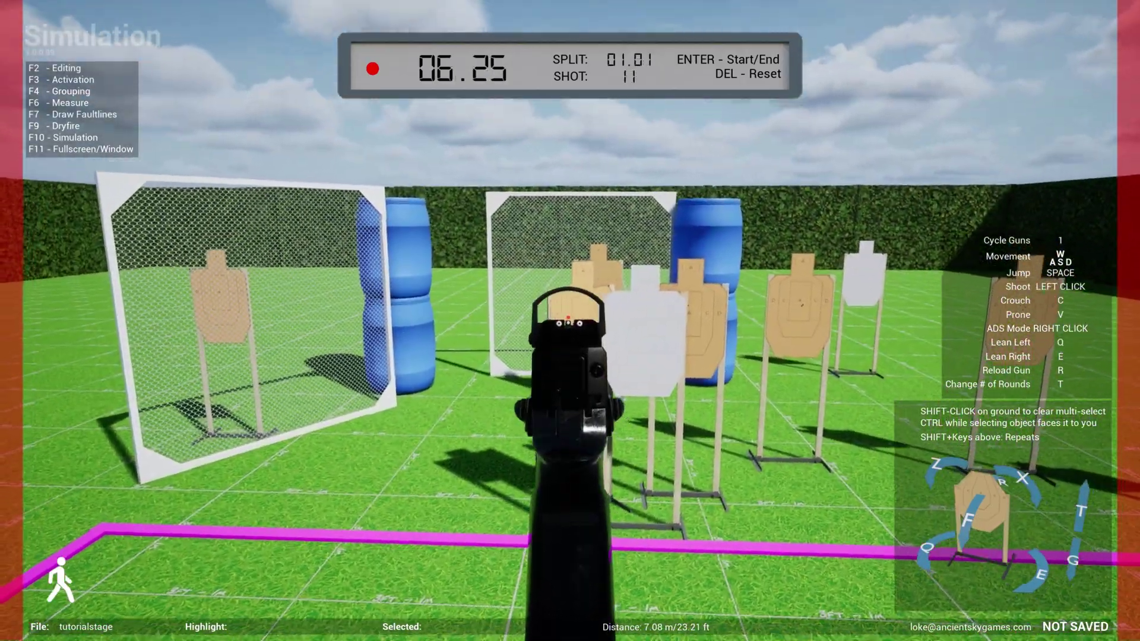
pyautogui.click(570, 321)
pyautogui.click(570, 321)
pyautogui.click(571, 321)
pyautogui.click(570, 321)
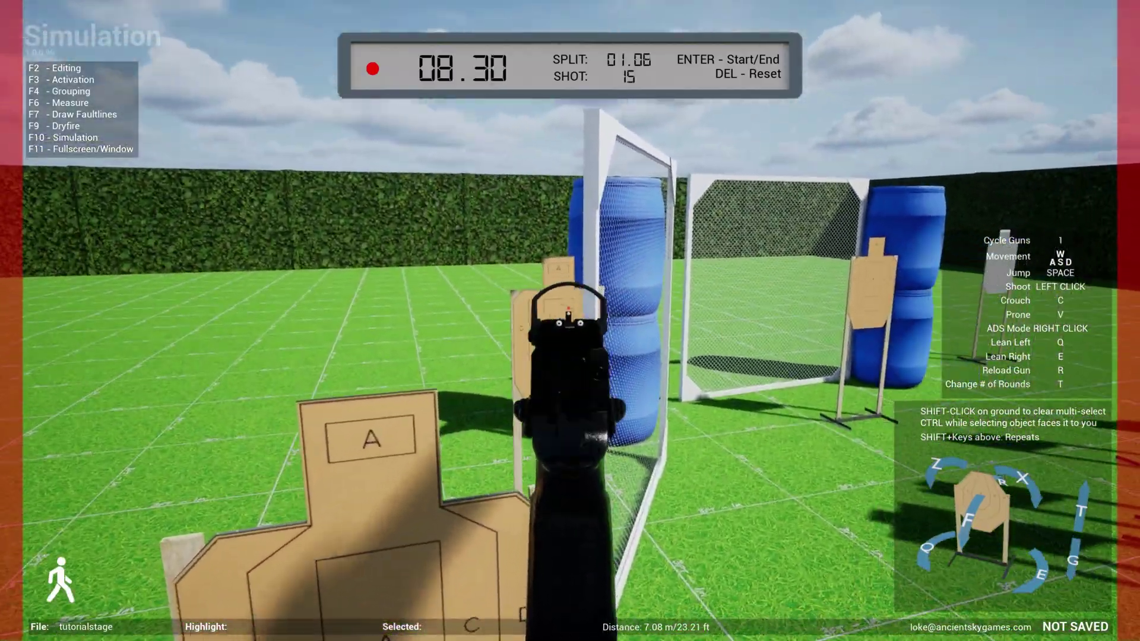
pyautogui.click(570, 321)
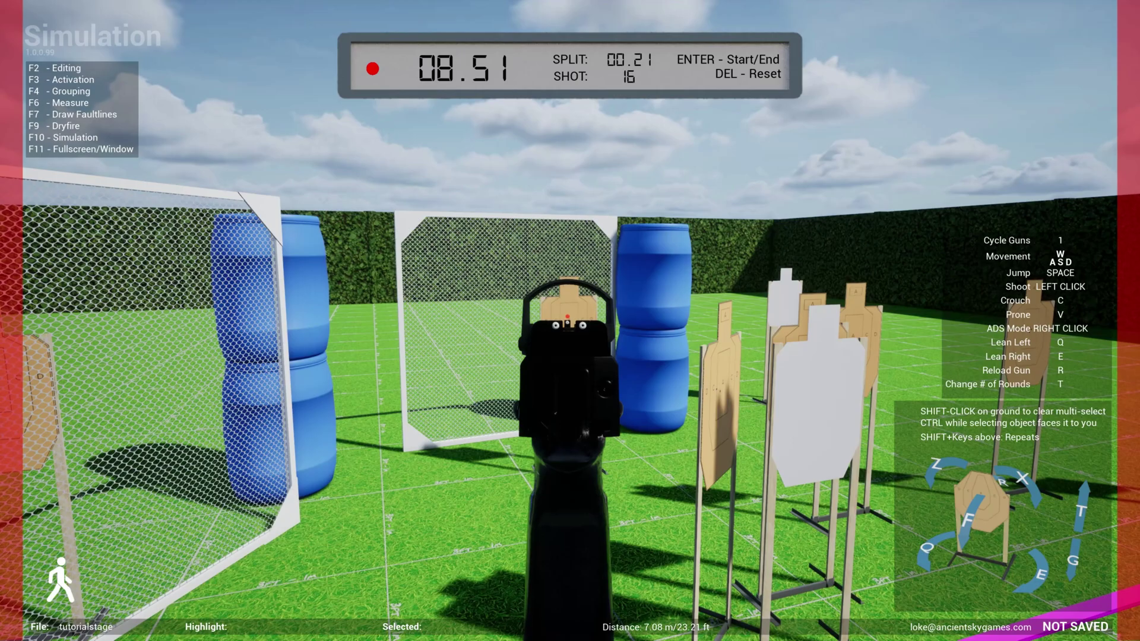
# Reload the gun, fire three more rounds at the targets, and reset the shot timer.
pyautogui.press('r')
pyautogui.click(570, 321)
pyautogui.click(570, 321)
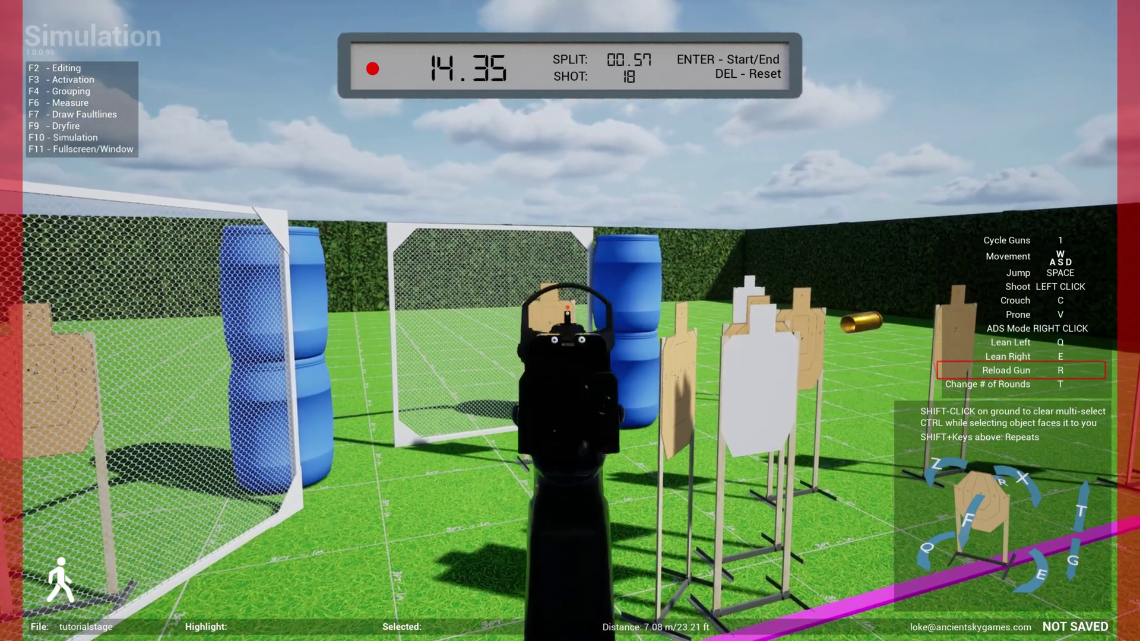
pyautogui.click(570, 321)
pyautogui.press('r')
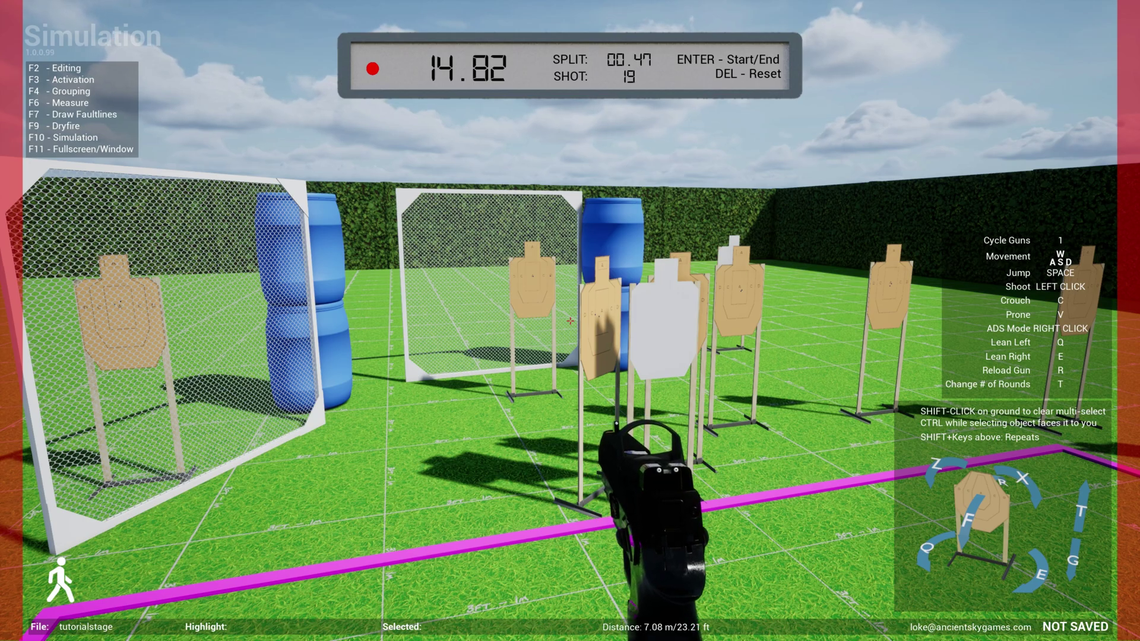
pyautogui.press('Delete')
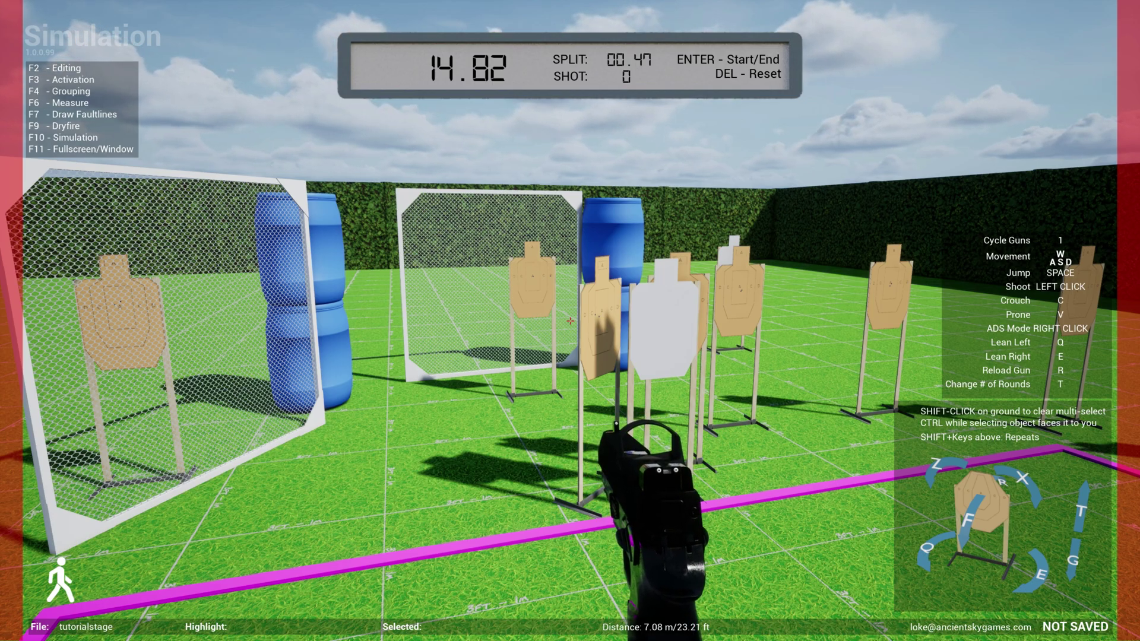
# Score the finished run, dismiss the summary, and inspect the hits on the target at the left end of the stage.
pyautogui.press('Return')
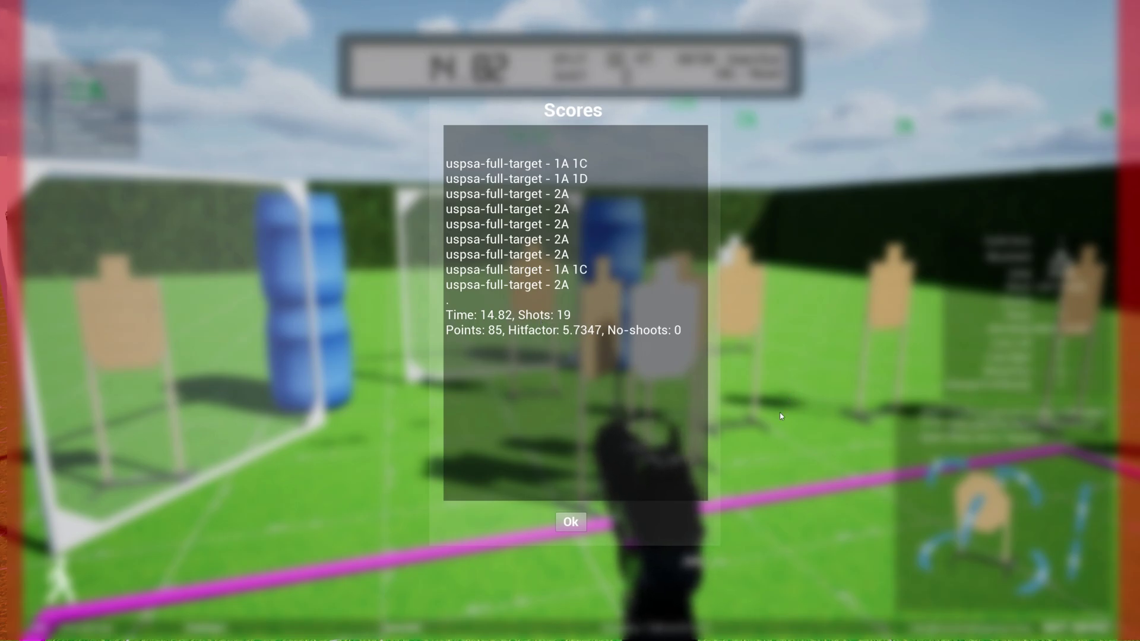
pyautogui.click(567, 523)
pyautogui.press('s')
pyautogui.press('a')
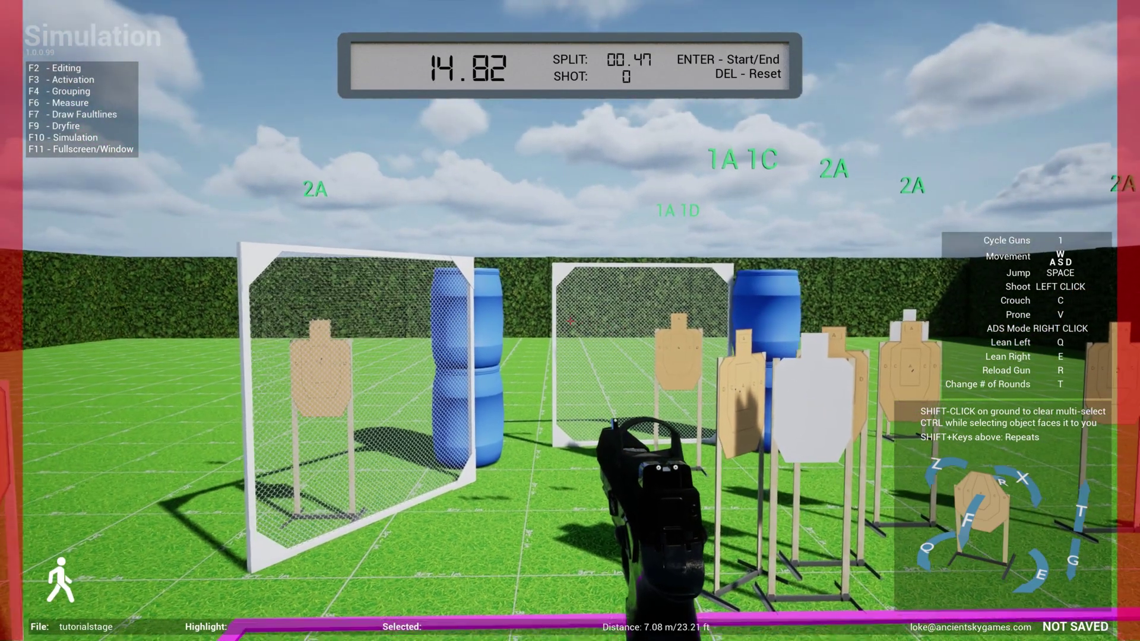
pyautogui.press('w')
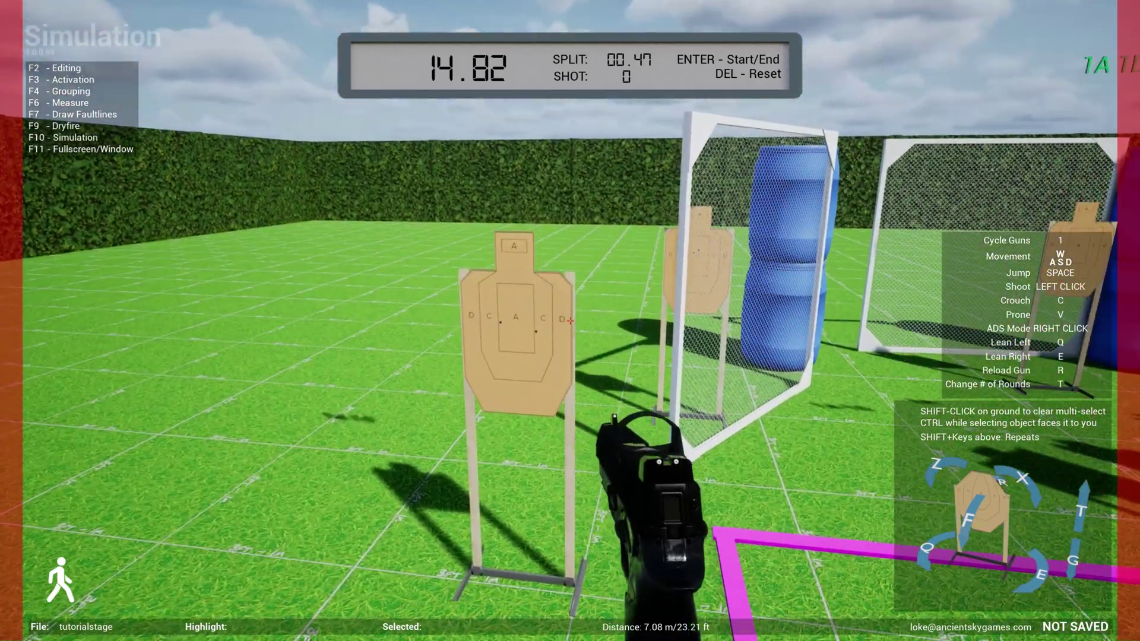
pyautogui.press('w')
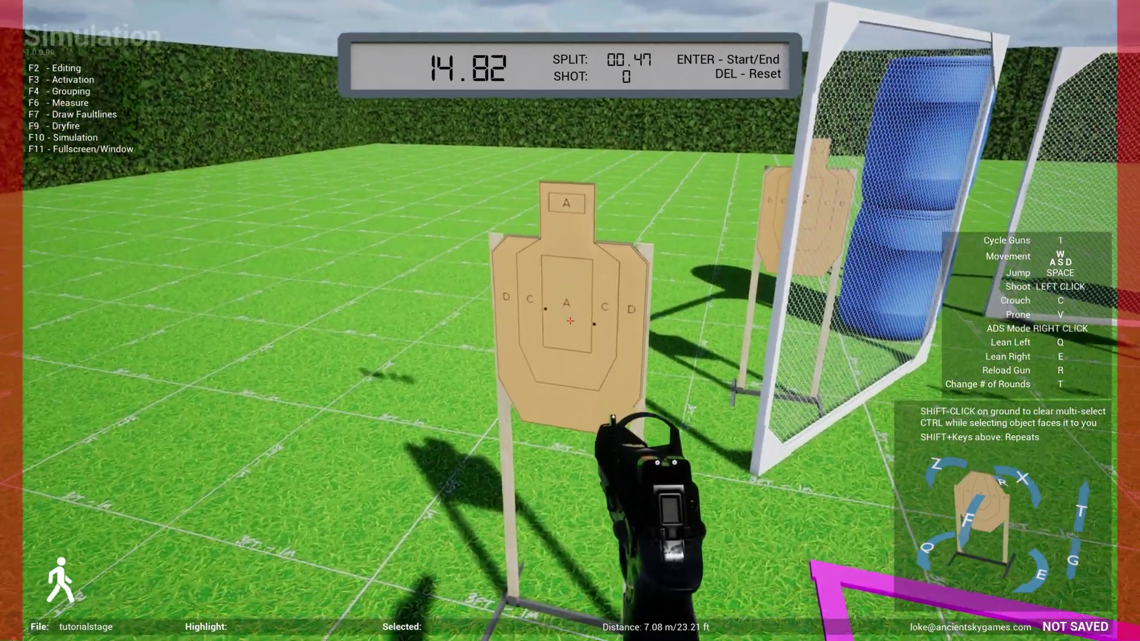
pyautogui.press('s')
pyautogui.press('w')
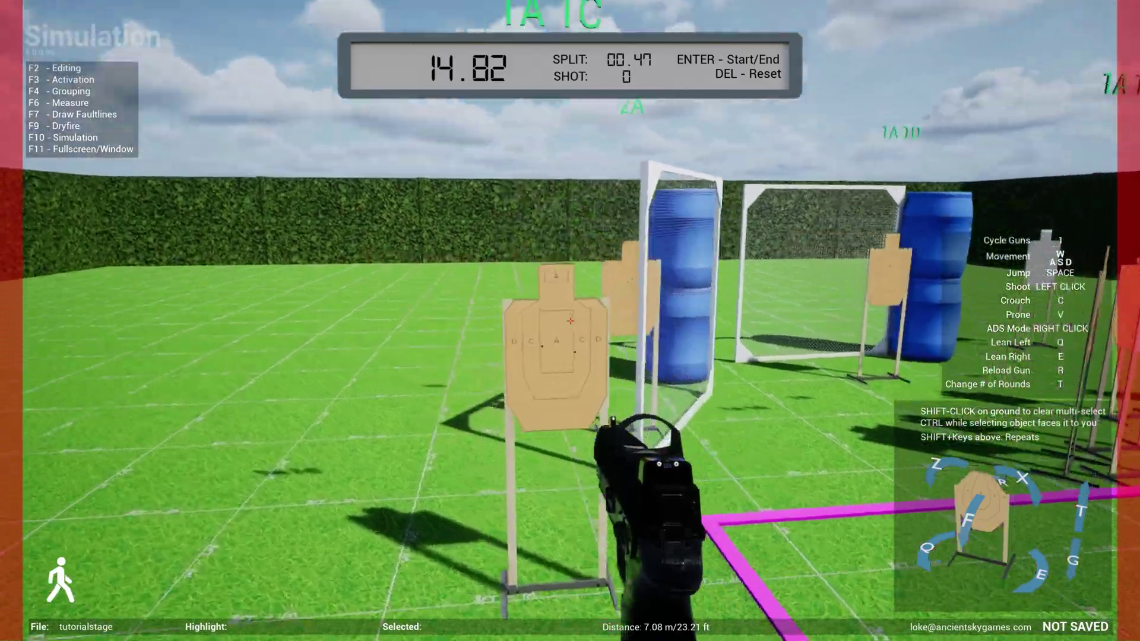
# Walk past the barrels and along the remaining targets to compare their hits with the scores above them.
pyautogui.press('d')
pyautogui.press('w')
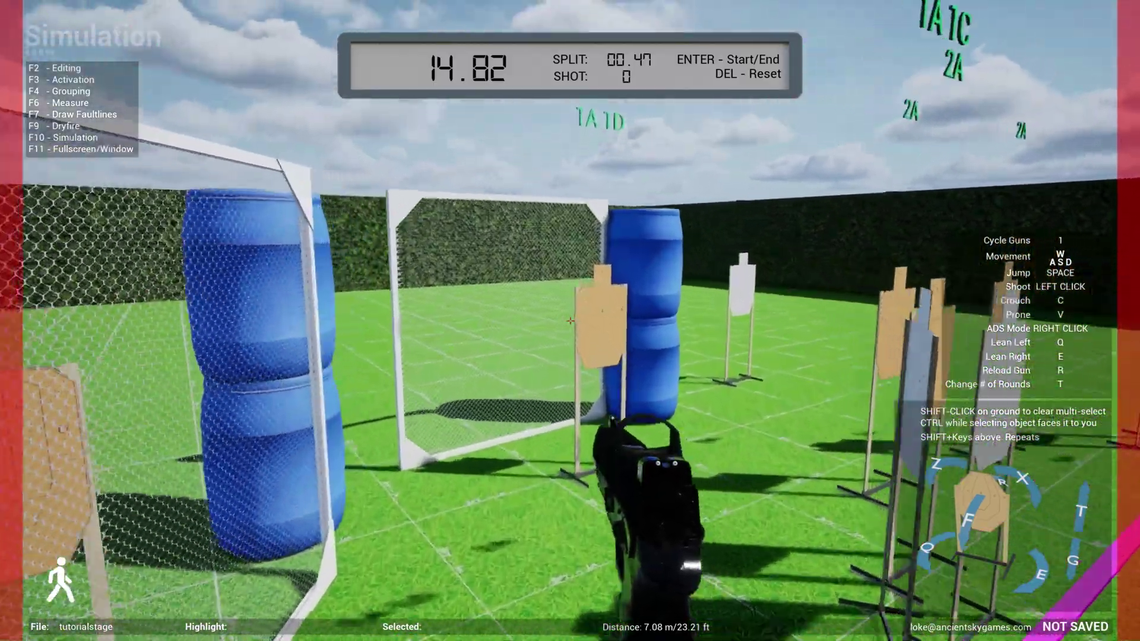
pyautogui.press('s')
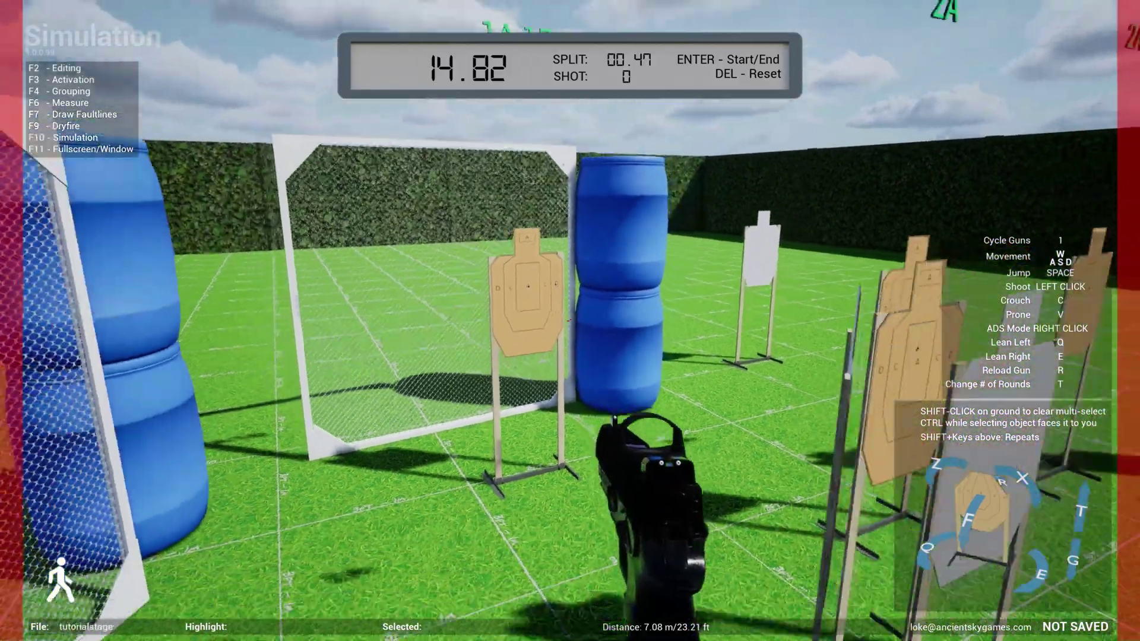
pyautogui.press('d')
pyautogui.press('w')
pyautogui.press('d')
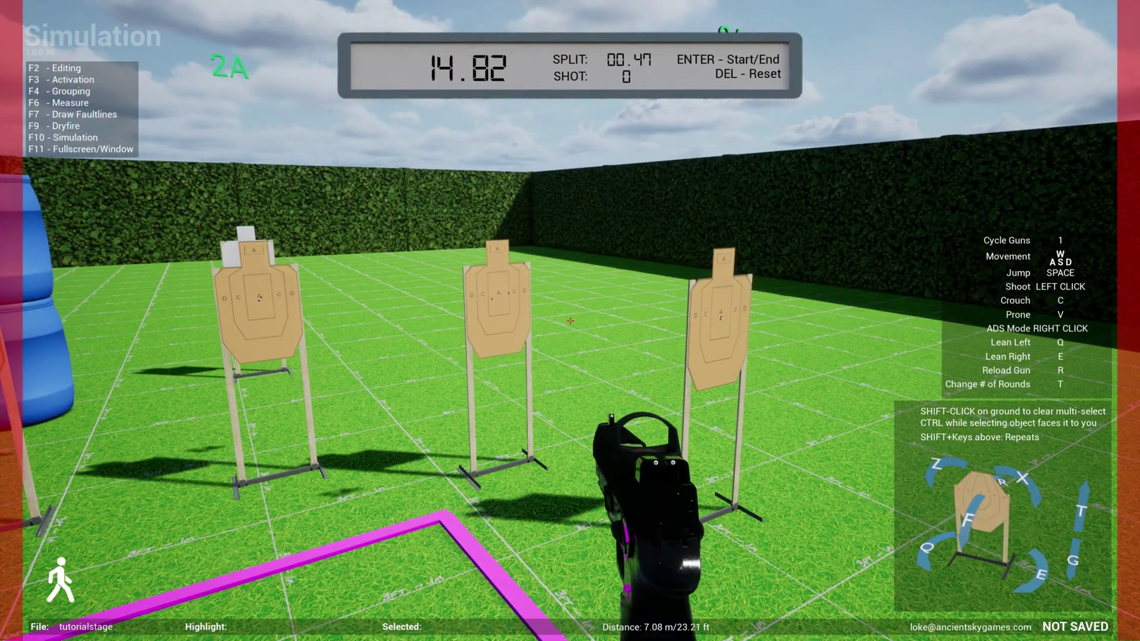
pyautogui.press('d')
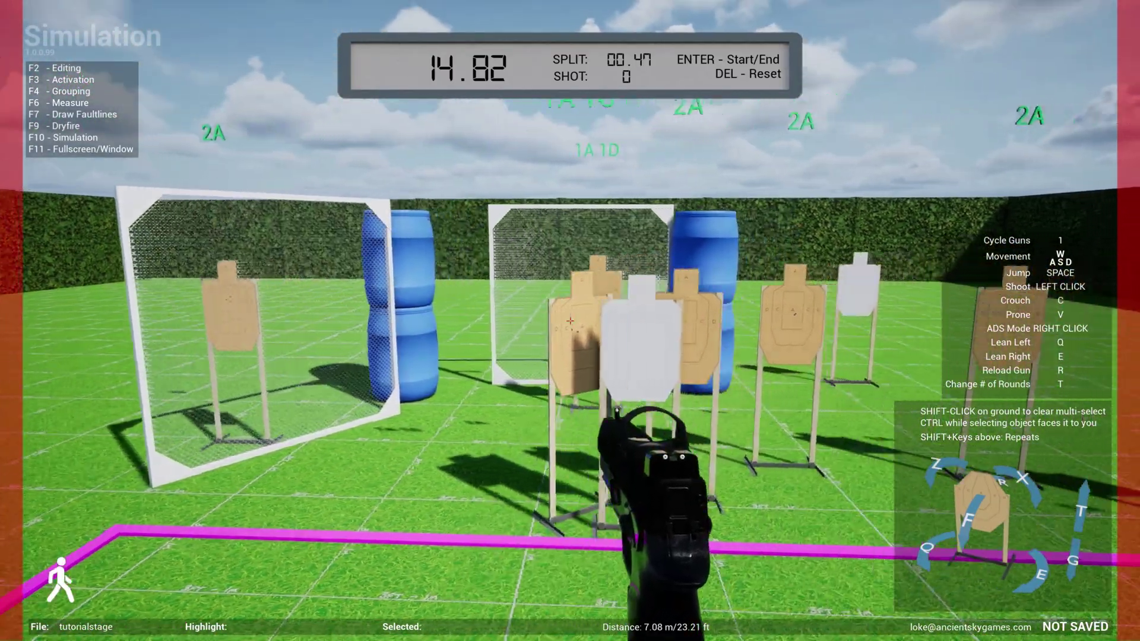
pyautogui.press('d')
pyautogui.press('a')
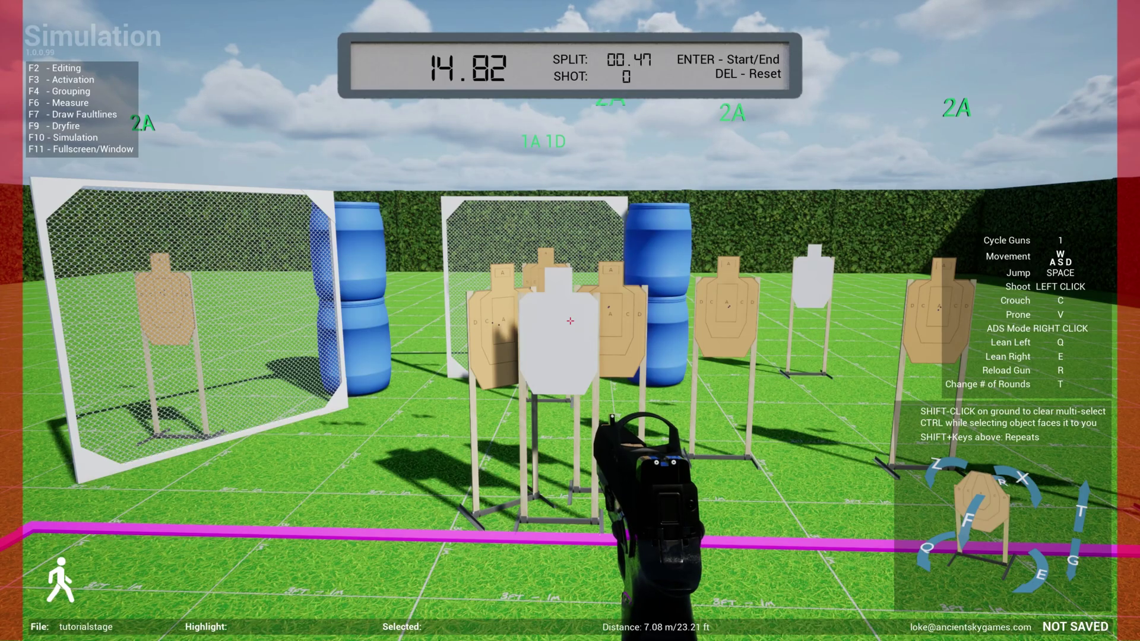
# Load the saved stage cm21-01-2D from the _STAGES folder.
pyautogui.press('Escape')
pyautogui.click(453, 207)
pyautogui.scroll(-10, 161, 212)
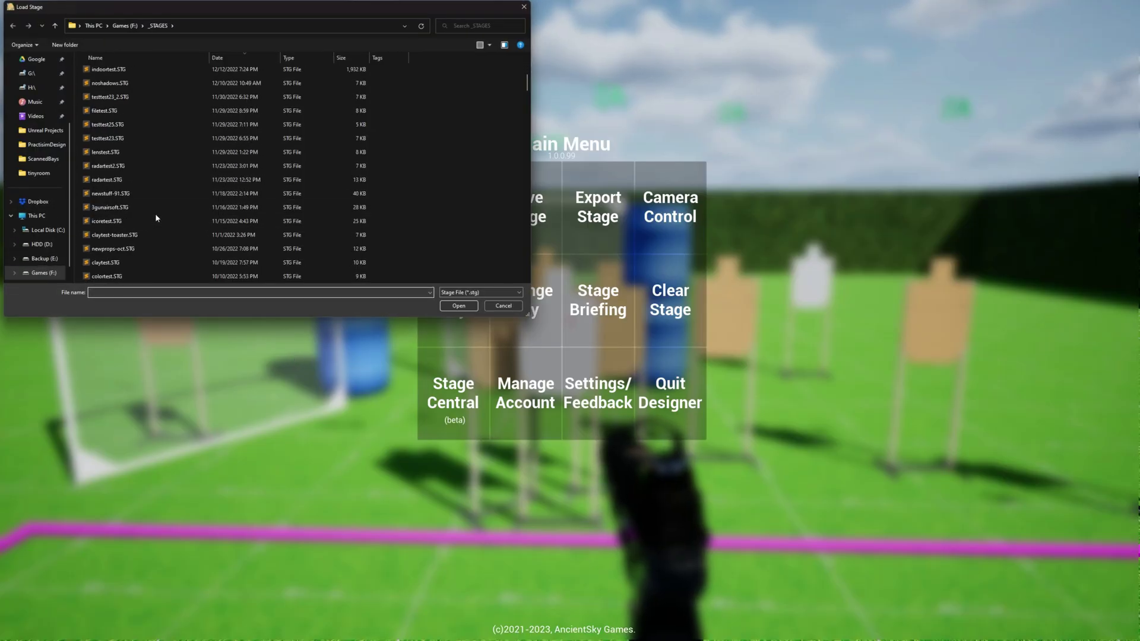
pyautogui.scroll(-10, 160, 218)
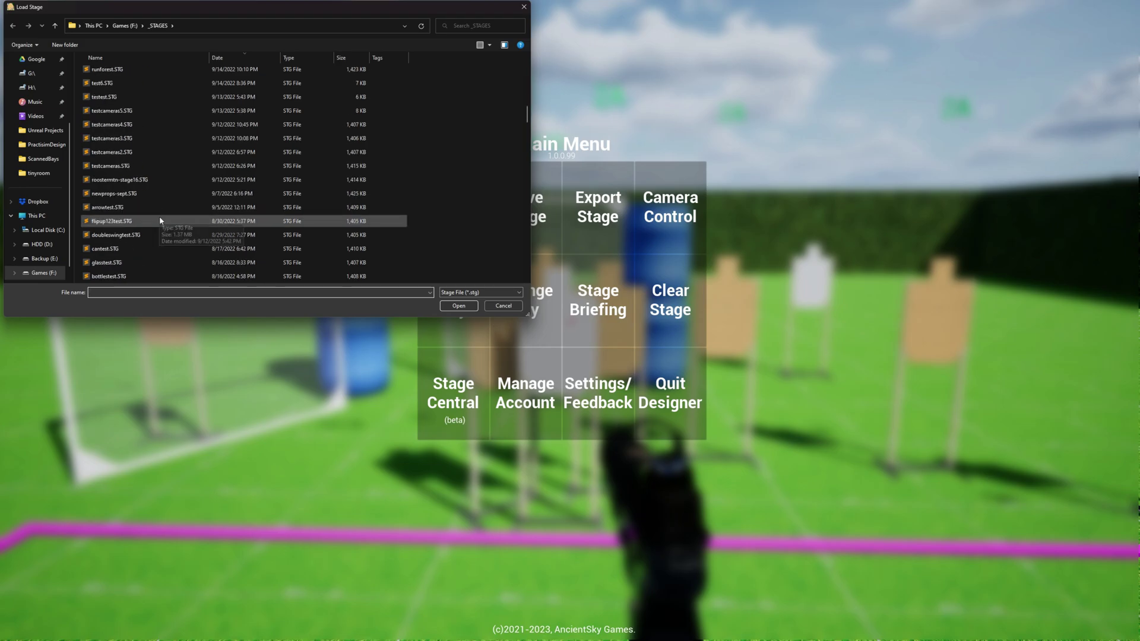
pyautogui.doubleClick(151, 150)
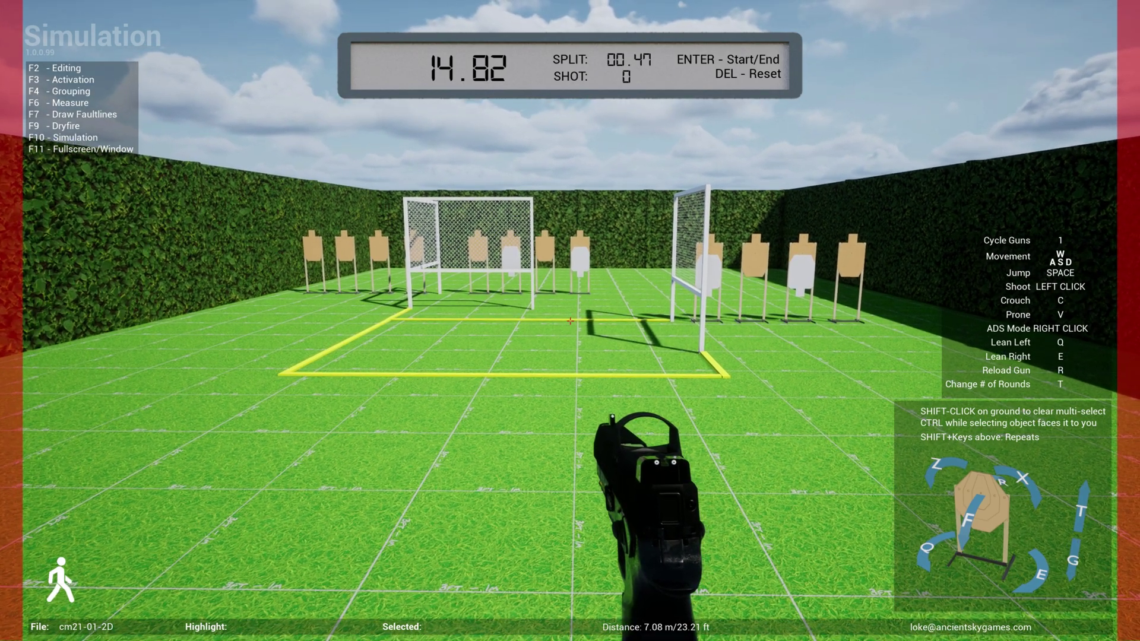
# Walk through the loaded stage to survey the mesh walls, yellow fault lines and three groups of targets.
pyautogui.press('w')
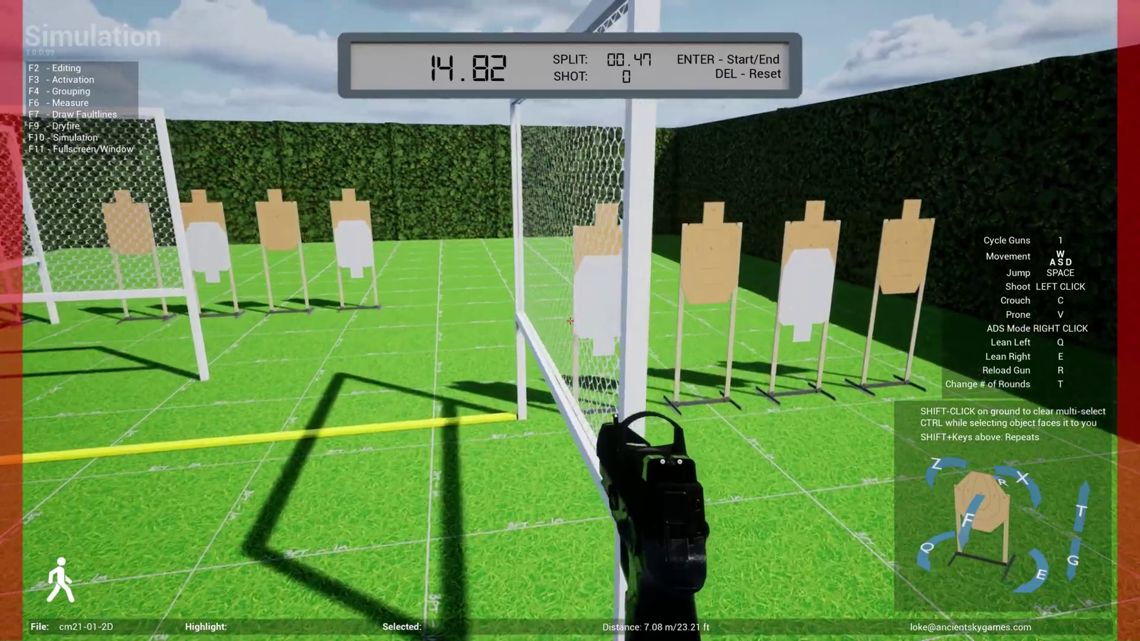
pyautogui.press('s')
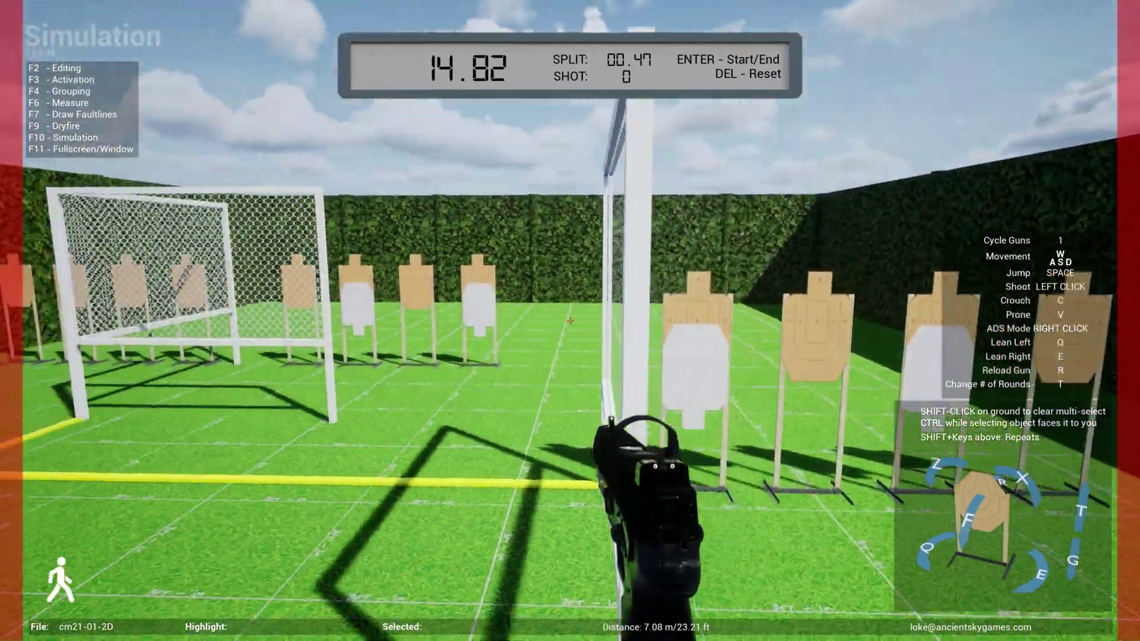
pyautogui.press('w')
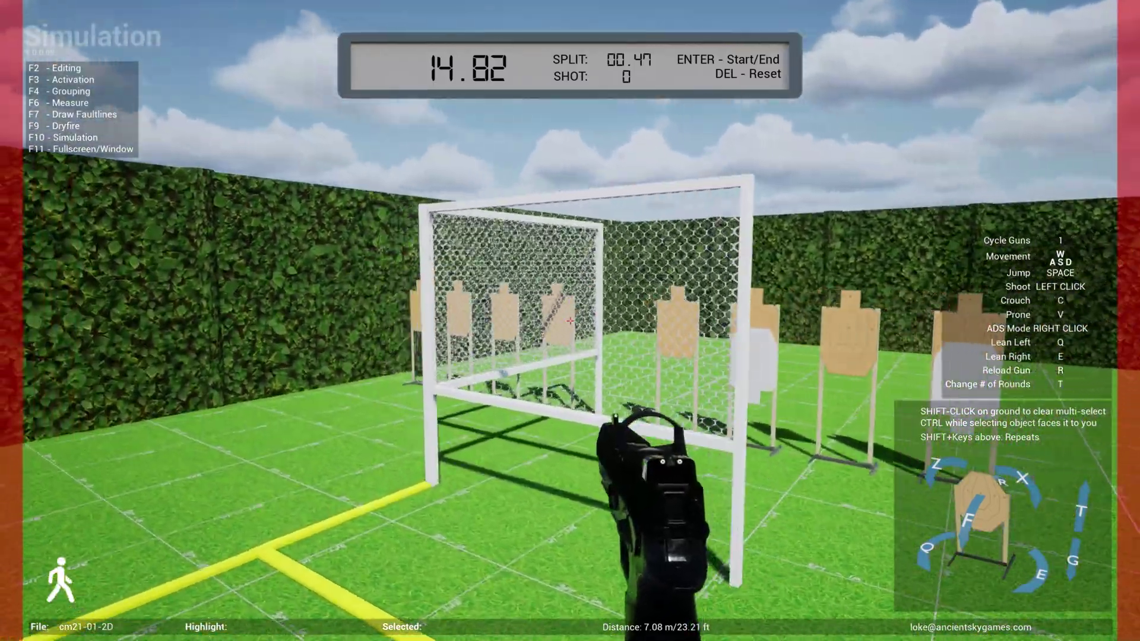
pyautogui.press('w')
pyautogui.press('a')
pyautogui.press('d')
# Switch to the silver red-dot pistol, start the shot timer and fire nine rounds, working the group of targets at the right.
pyautogui.press('1')
pyautogui.press('s')
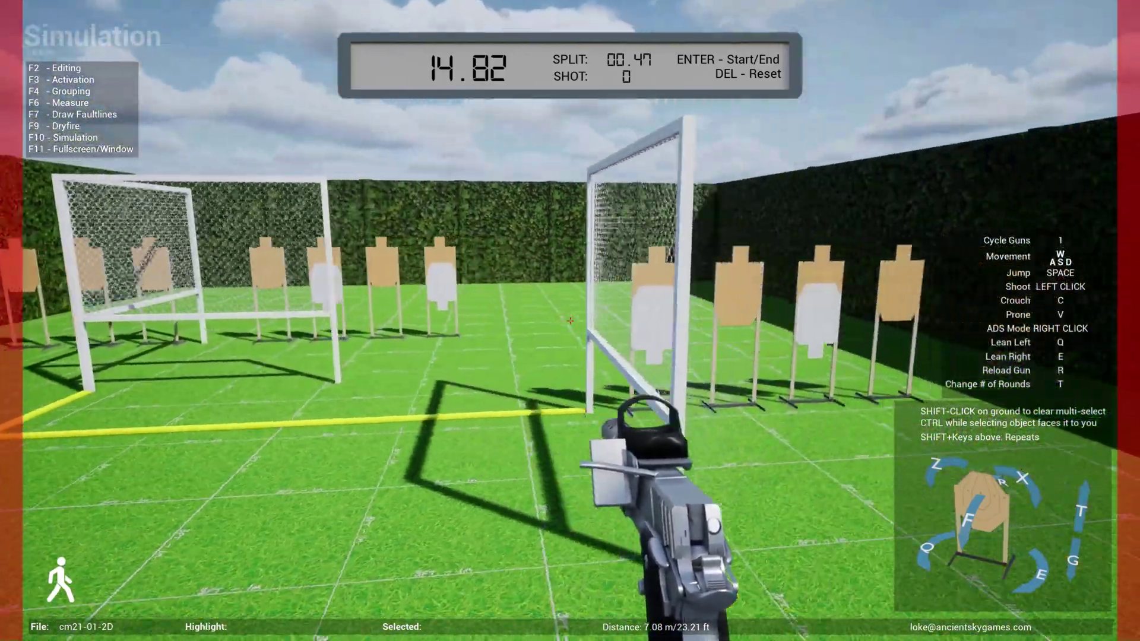
pyautogui.press('w')
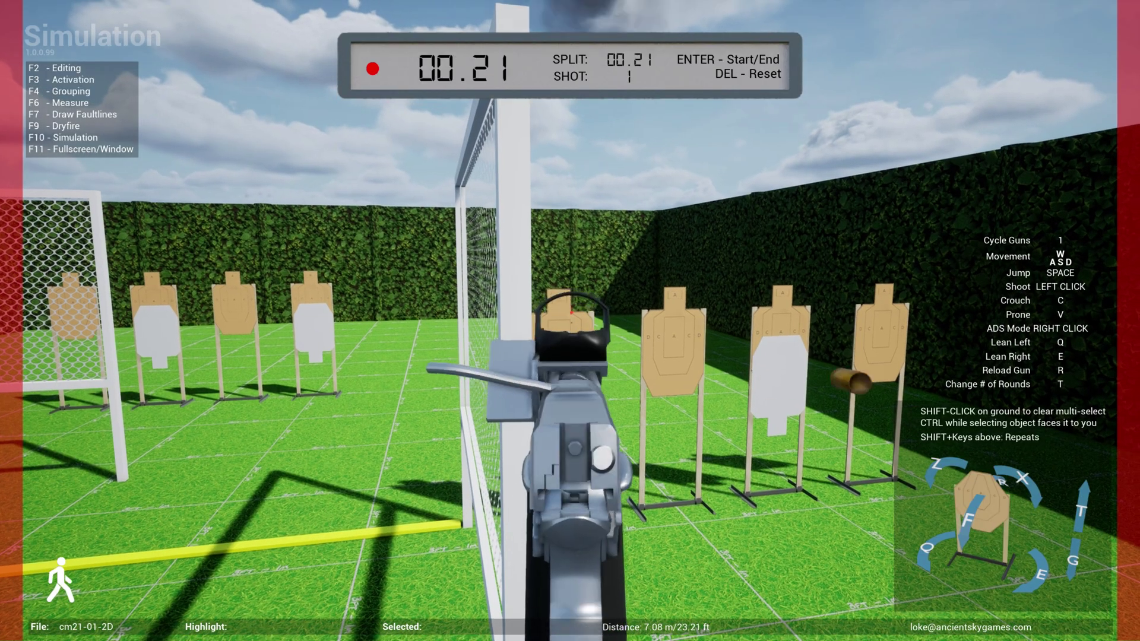
pyautogui.click(570, 321)
pyautogui.click(571, 321)
pyautogui.click(570, 321)
pyautogui.click(571, 321)
pyautogui.click(570, 320)
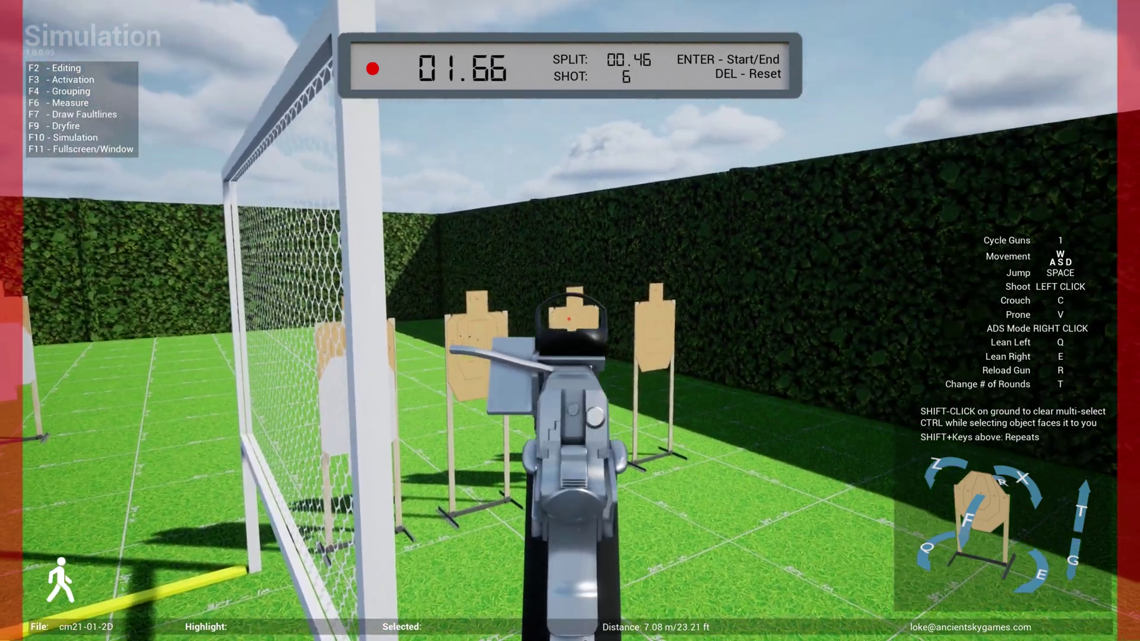
pyautogui.click(570, 322)
pyautogui.click(571, 322)
pyautogui.click(571, 322)
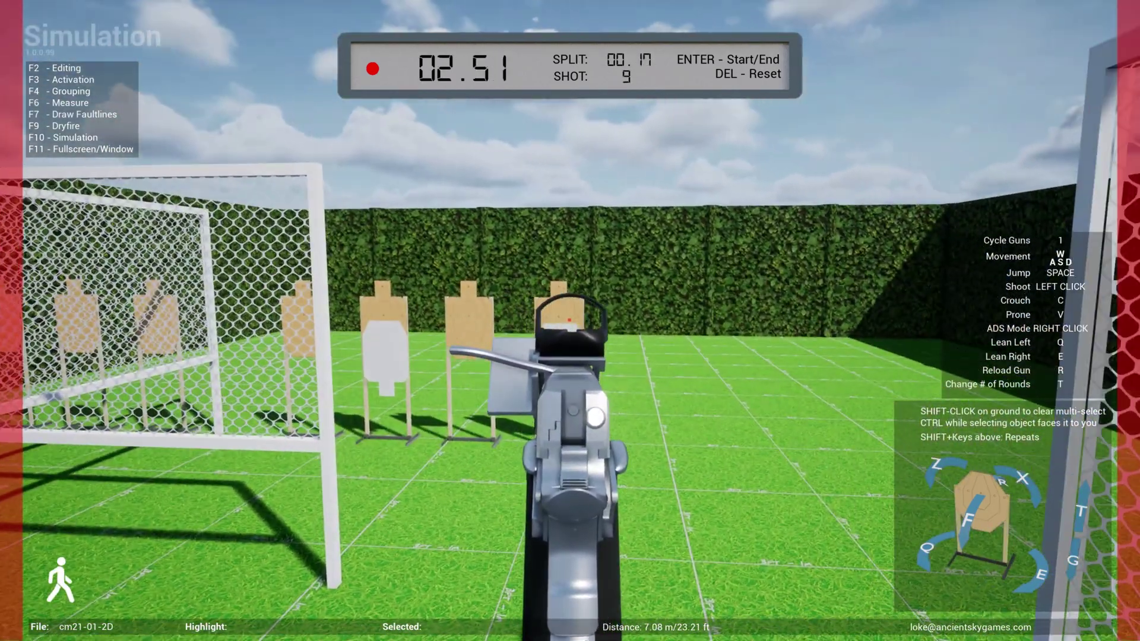
# Fire six more timed rounds at the middle group of targets, working from right to left.
pyautogui.click(570, 321)
pyautogui.click(570, 321)
pyautogui.click(570, 321)
pyautogui.click(571, 320)
pyautogui.click(570, 321)
pyautogui.click(570, 322)
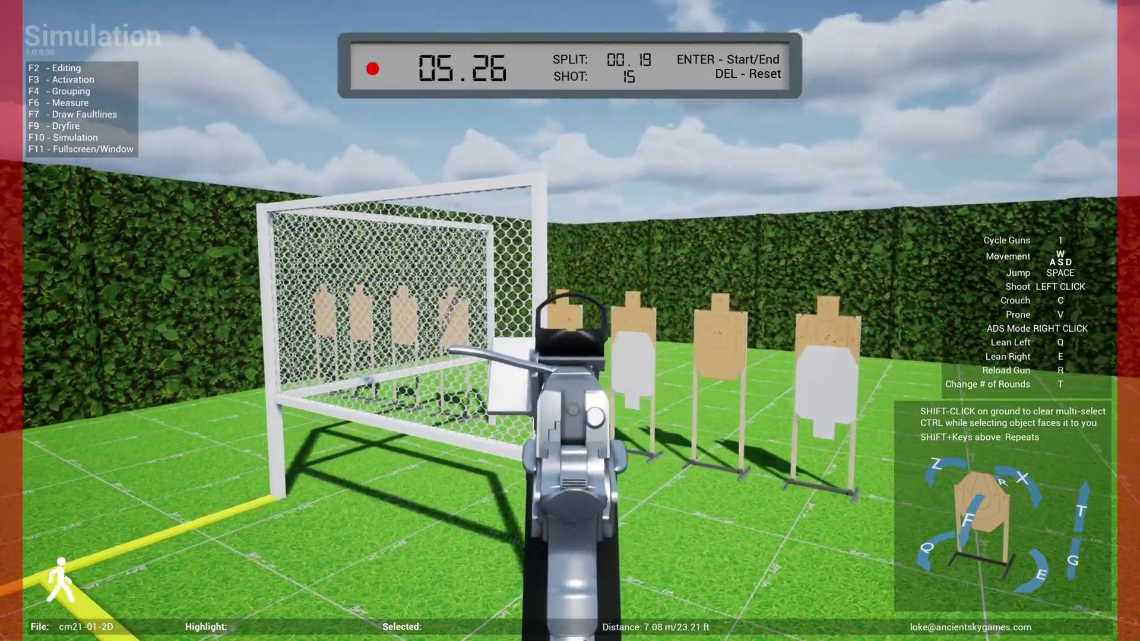
# Fire ten more timed rounds to finish the middle group and engage the targets beyond the left mesh wall.
pyautogui.click(570, 320)
pyautogui.click(570, 320)
pyautogui.click(570, 321)
pyautogui.click(570, 321)
pyautogui.click(570, 320)
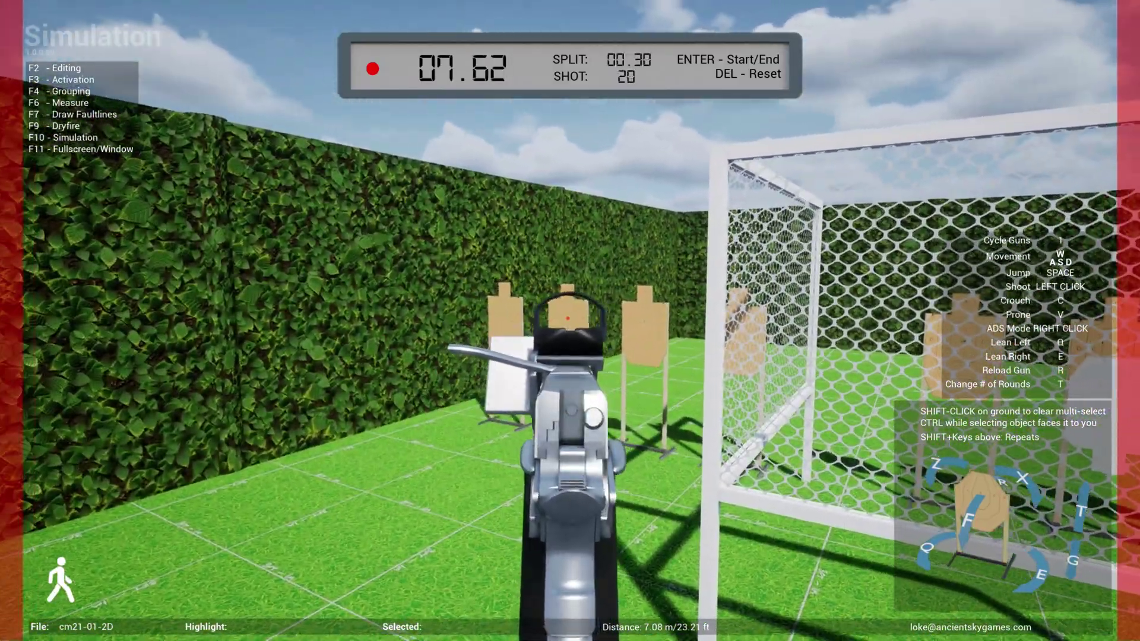
pyautogui.click(570, 321)
pyautogui.click(571, 321)
pyautogui.click(570, 320)
pyautogui.click(570, 321)
pyautogui.click(570, 320)
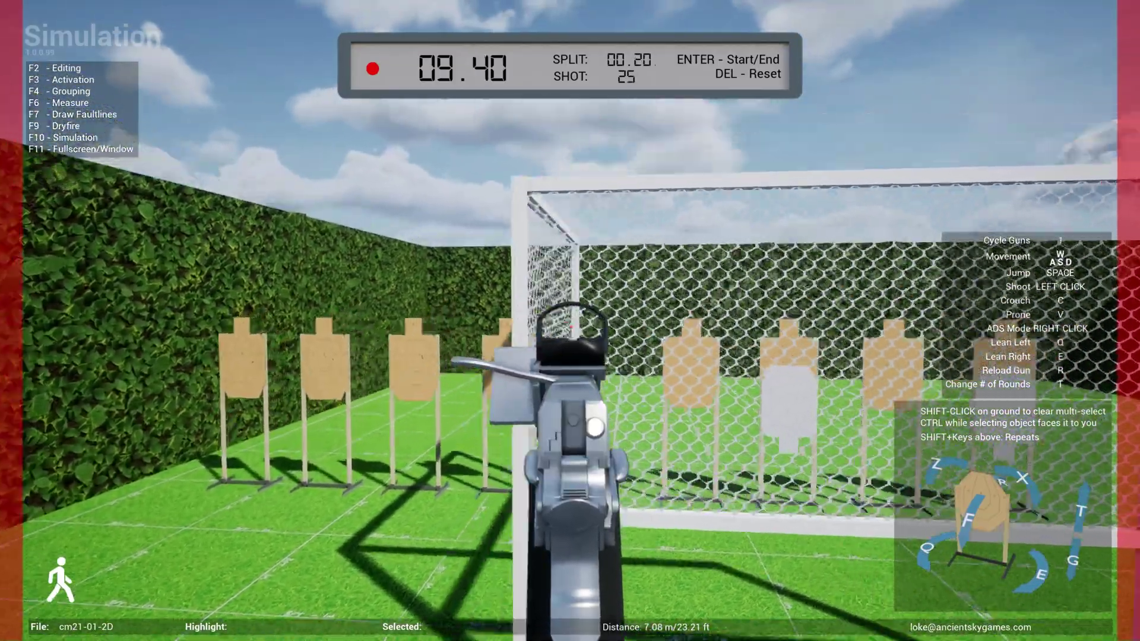
# Demonstrate leaning left and right around the edge of the left mesh wall while aiming.
pyautogui.press('q')
pyautogui.press('e')
pyautogui.press('q')
pyautogui.press('e')
pyautogui.press('s')
pyautogui.press('q')
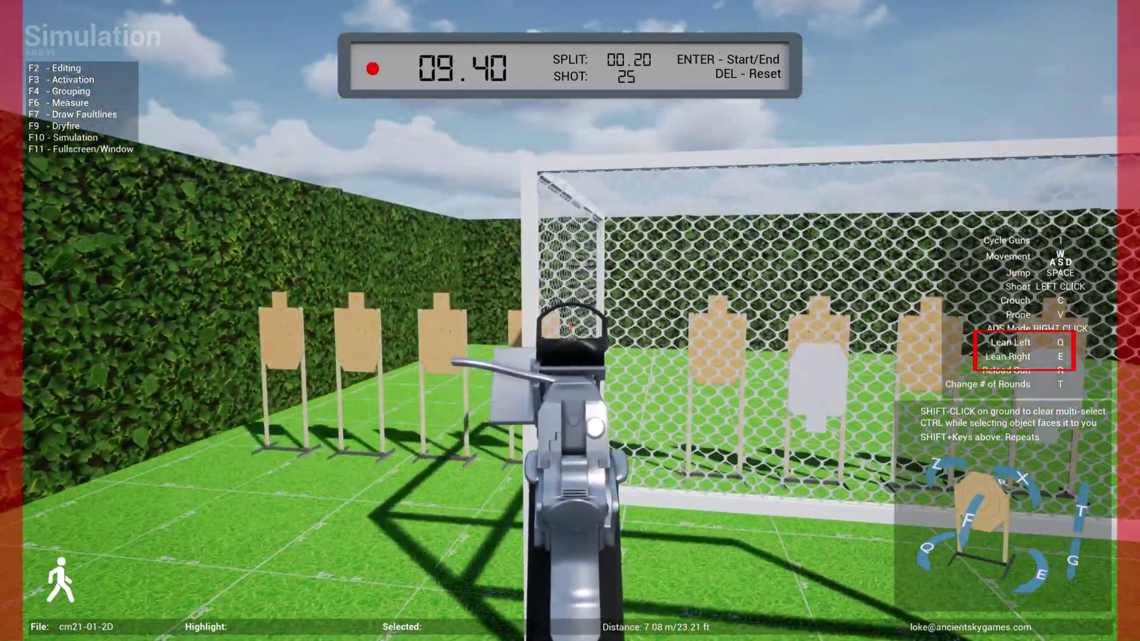
pyautogui.press('d')
# Reset the shot timer, score the run, and dismiss the summary to view the scores above the targets.
pyautogui.press('Delete')
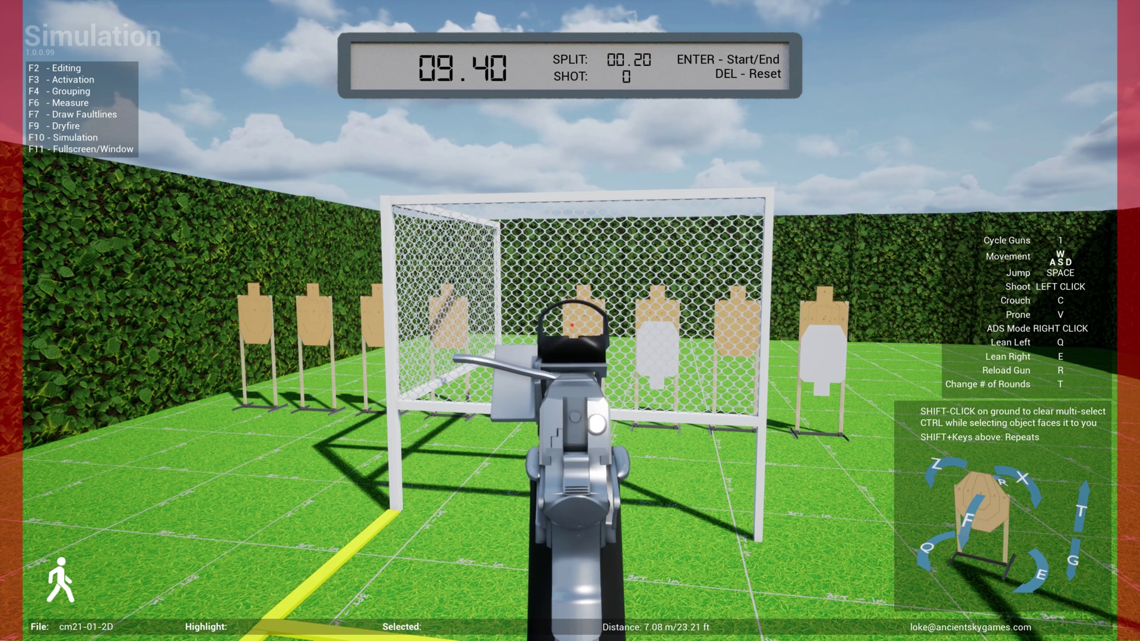
pyautogui.press('Return')
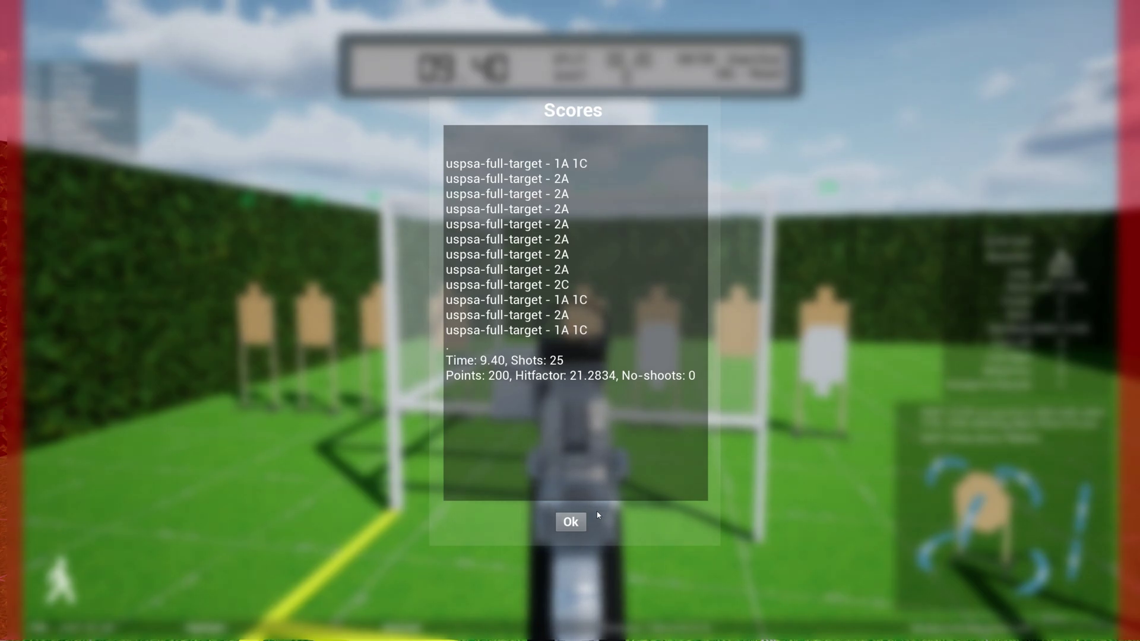
pyautogui.click(571, 523)
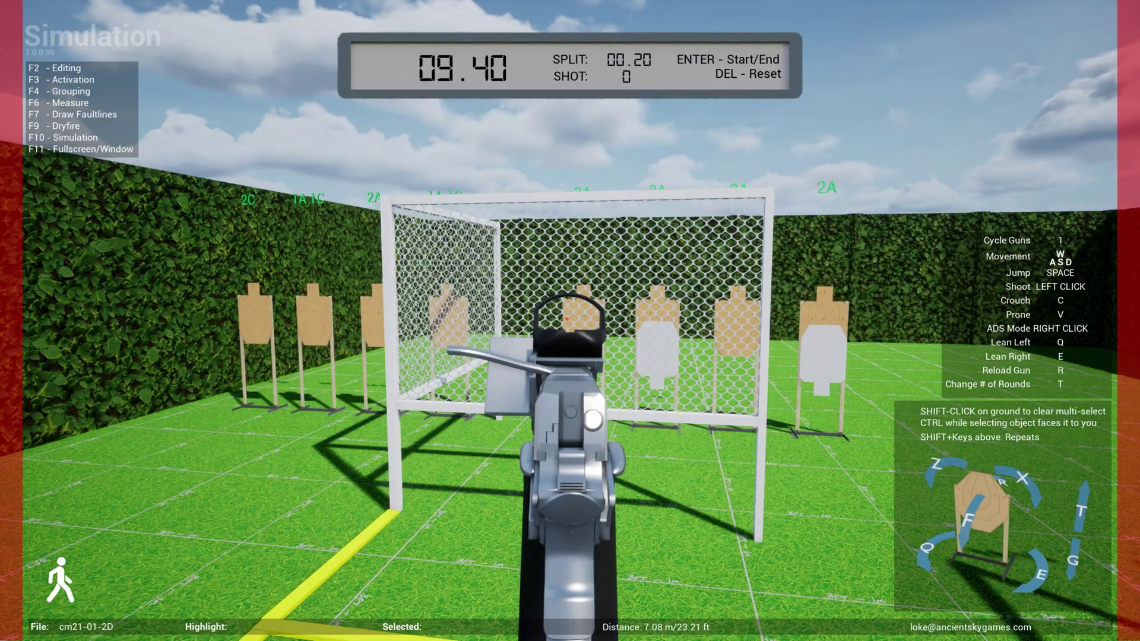
pyautogui.press('d')
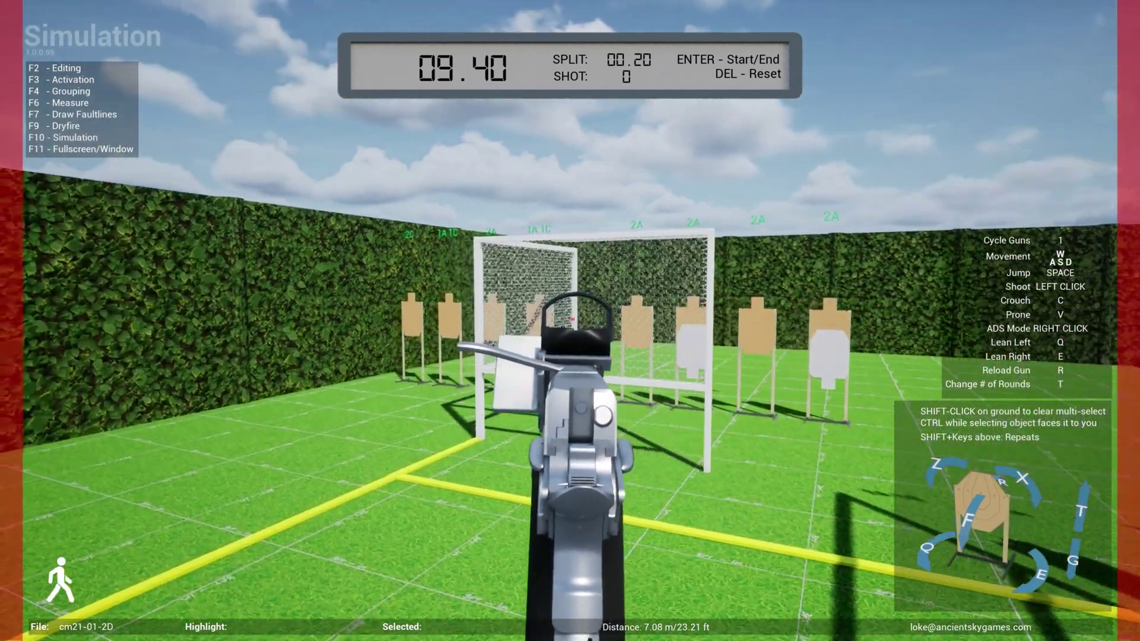
# Switch to Editing mode and fly up and back behind the yellow fault lines to overlook the stage.
pyautogui.press('F2')
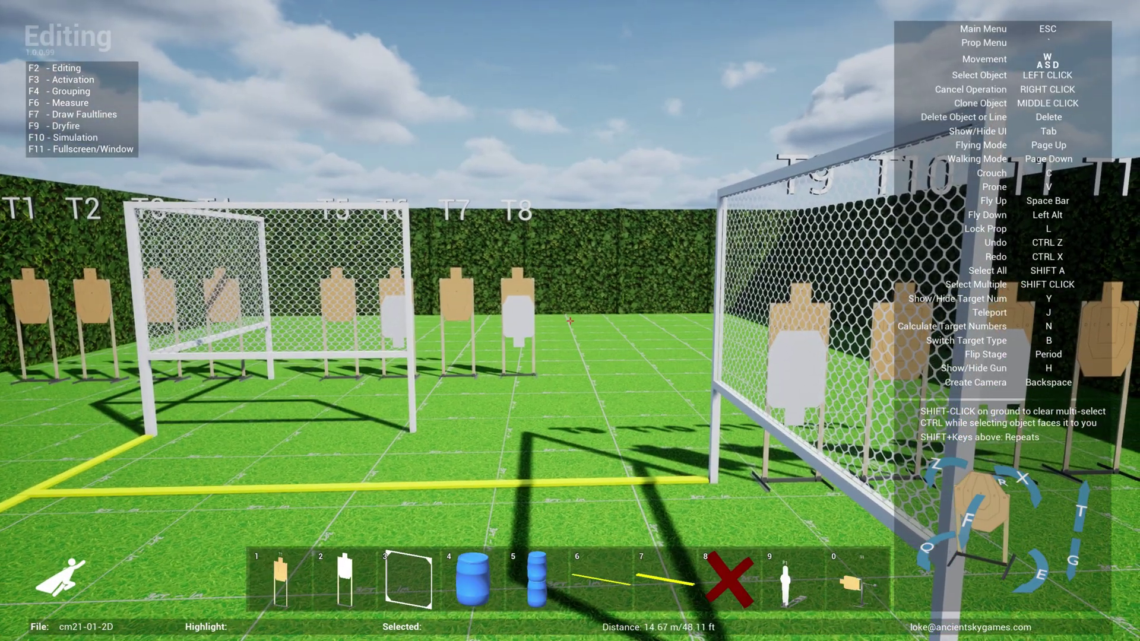
pyautogui.press('d')
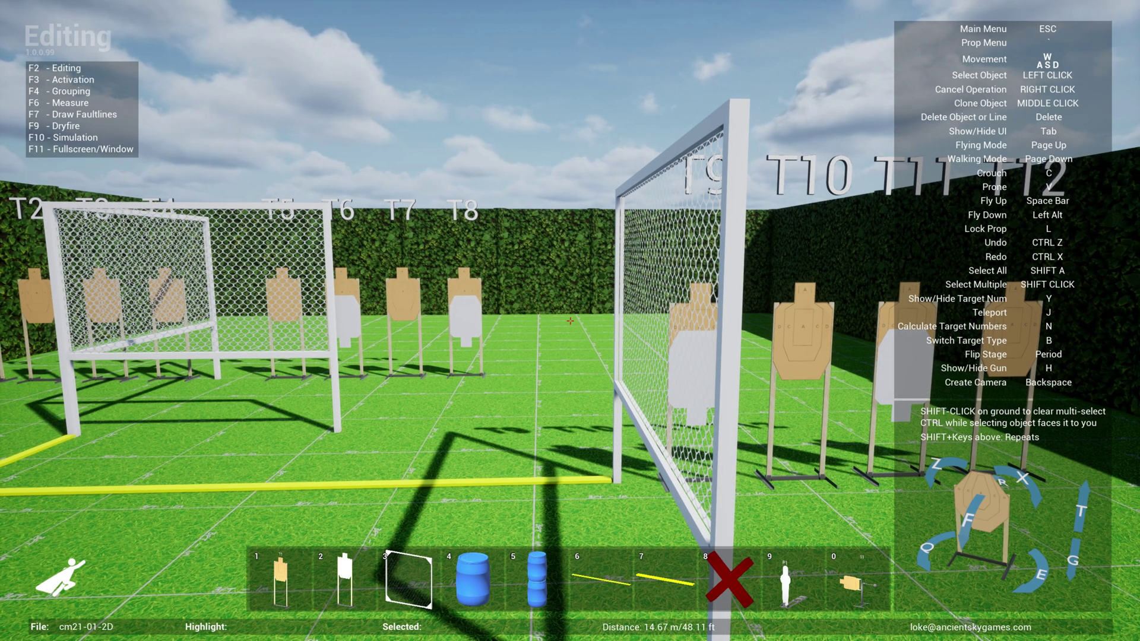
pyautogui.press('s')
pyautogui.press('space')
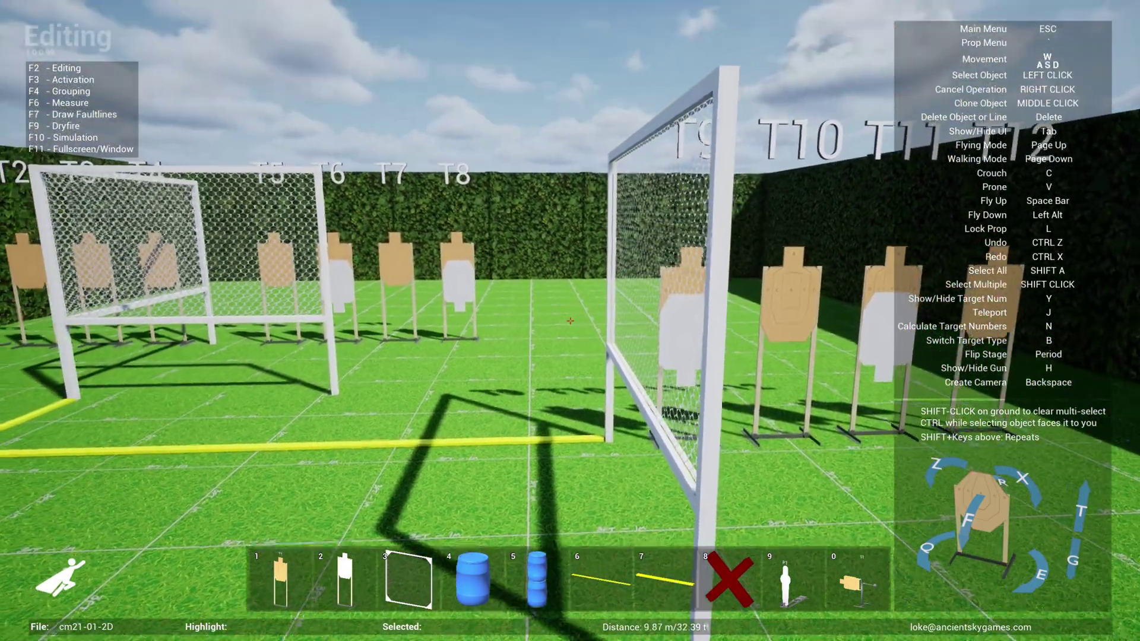
pyautogui.press('s')
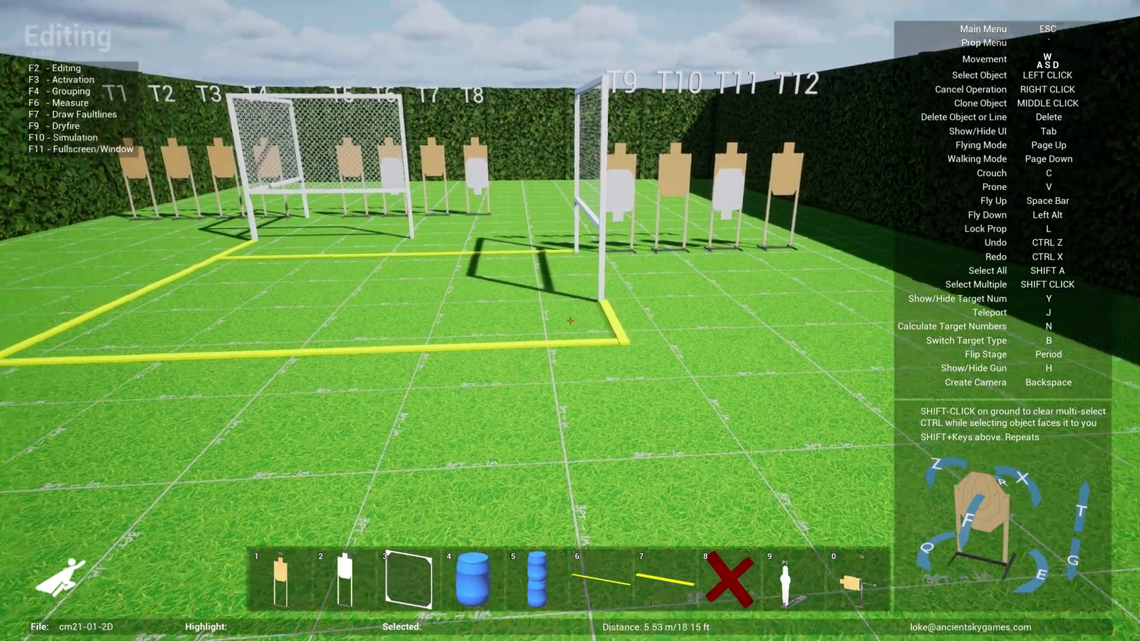
# Pick the waypoint prop from the Stage Markers category and bring it to the near fault-line corner by the right mesh wall.
pyautogui.press('w')
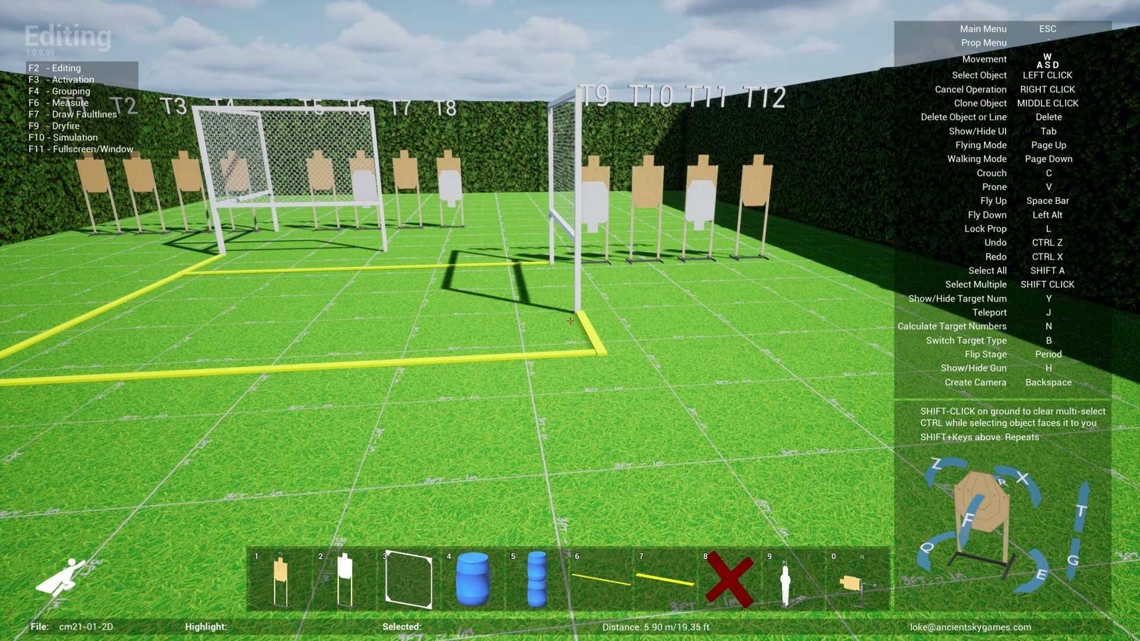
pyautogui.press('w')
pyautogui.press('w')
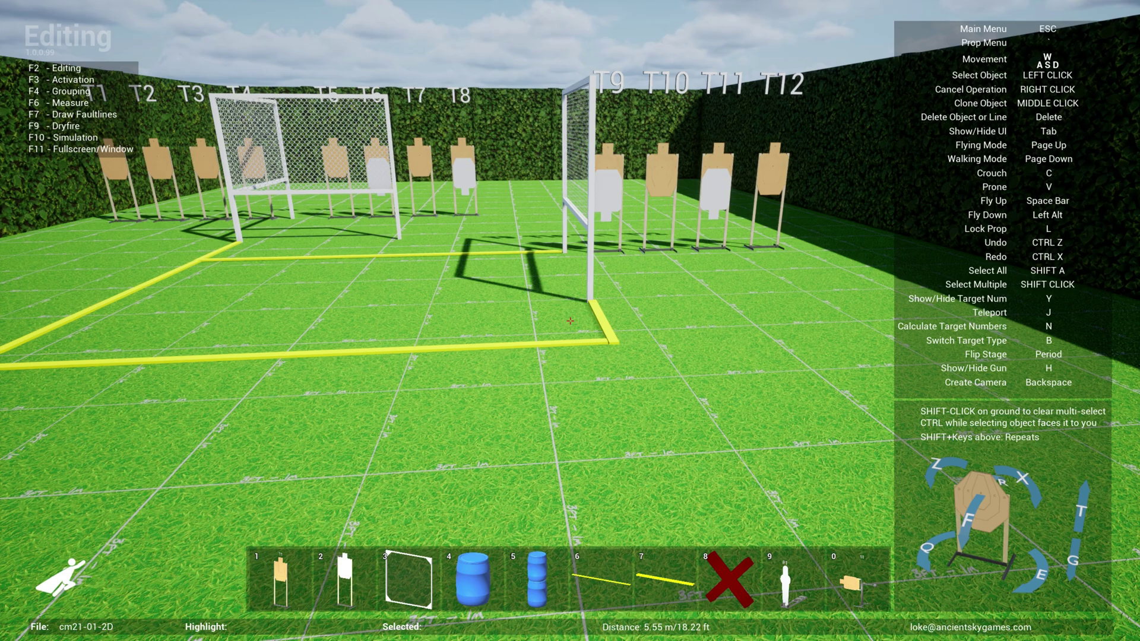
pyautogui.press('`')
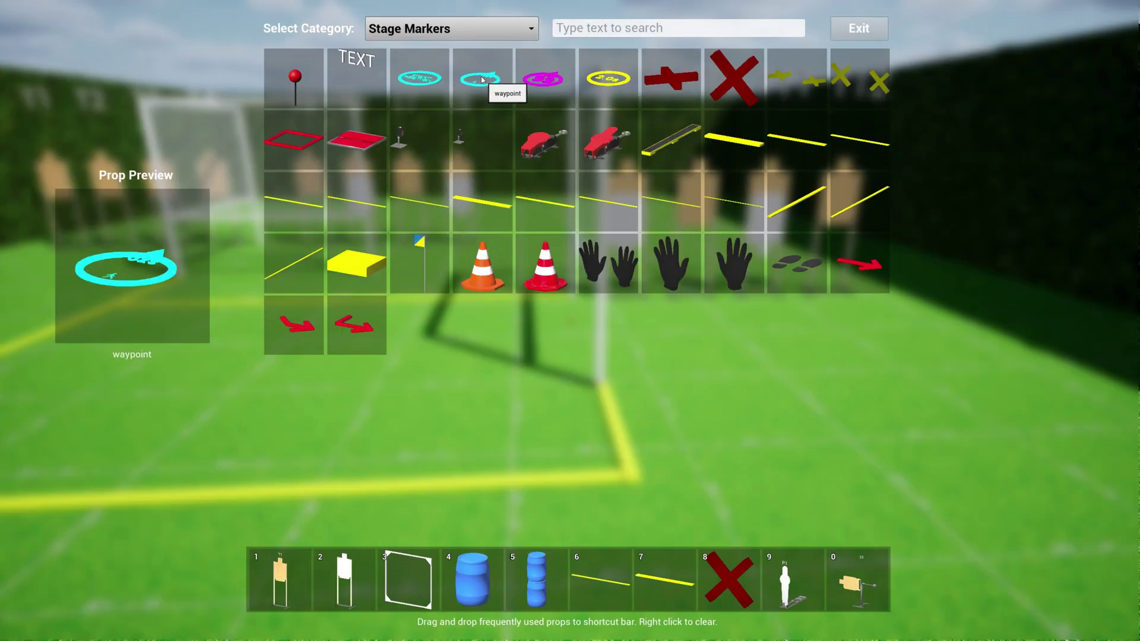
pyautogui.click(483, 81)
pyautogui.press('w')
pyautogui.press('w')
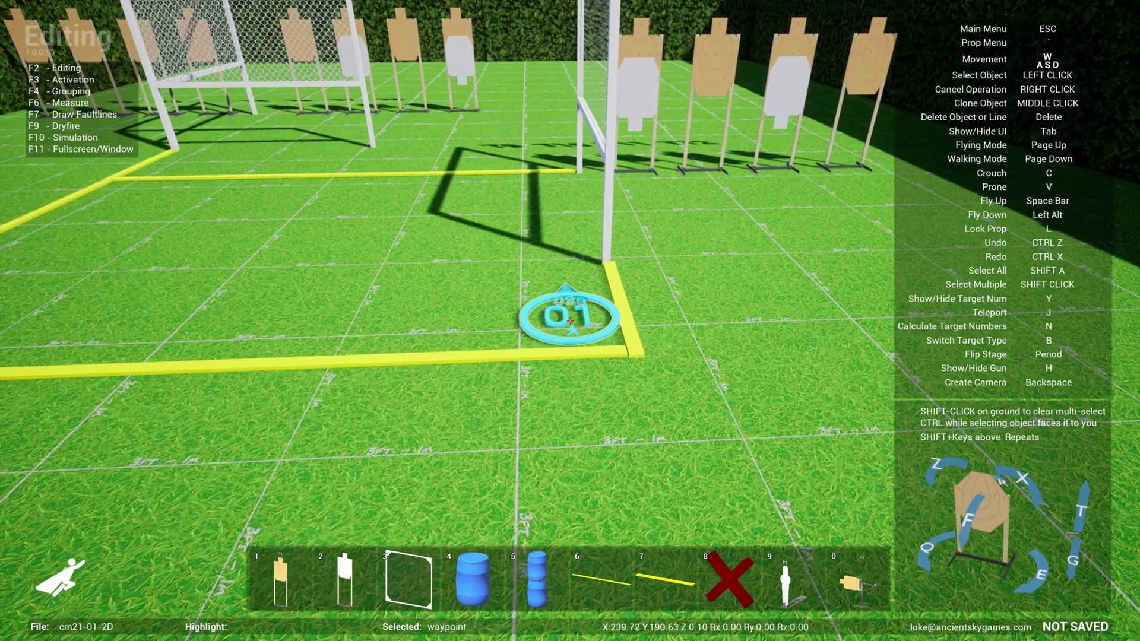
# Rotate the waypoint to 34 degrees so it faces targets T9 to T12, and place it just inside the fault-line corner.
pyautogui.press('e')
pyautogui.press('e')
pyautogui.press('e')
pyautogui.press('e')
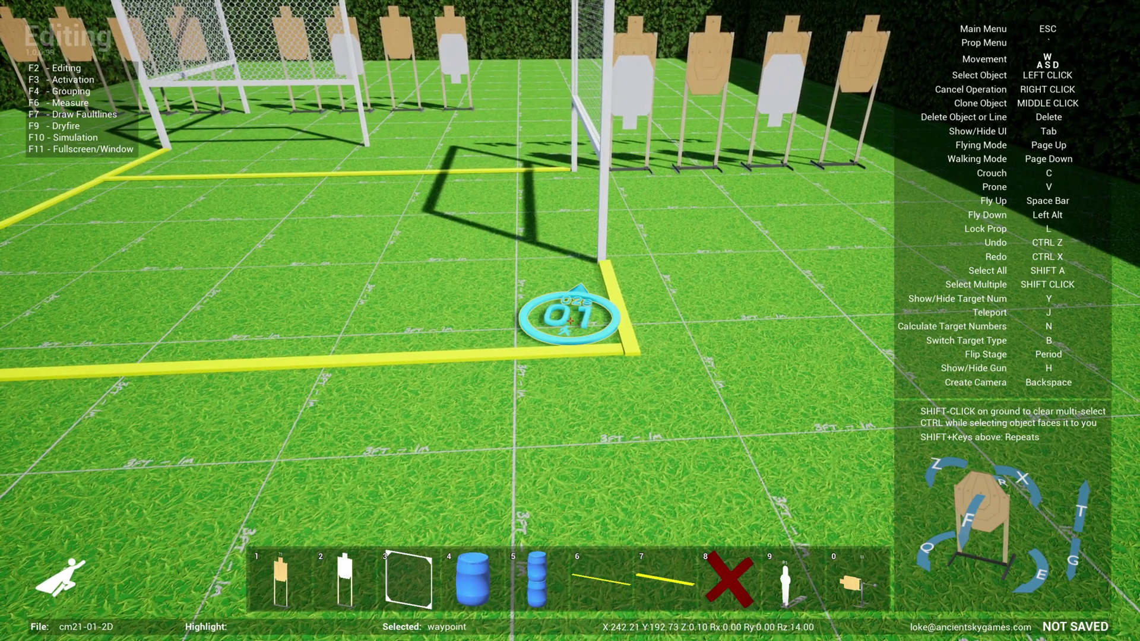
pyautogui.press('e')
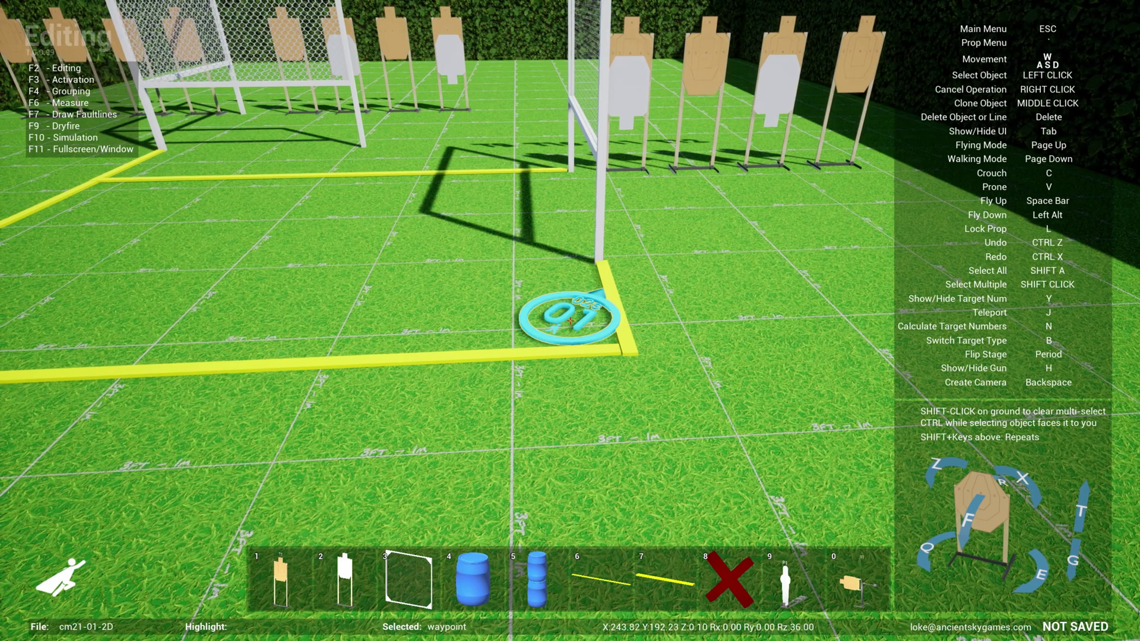
pyautogui.press('q')
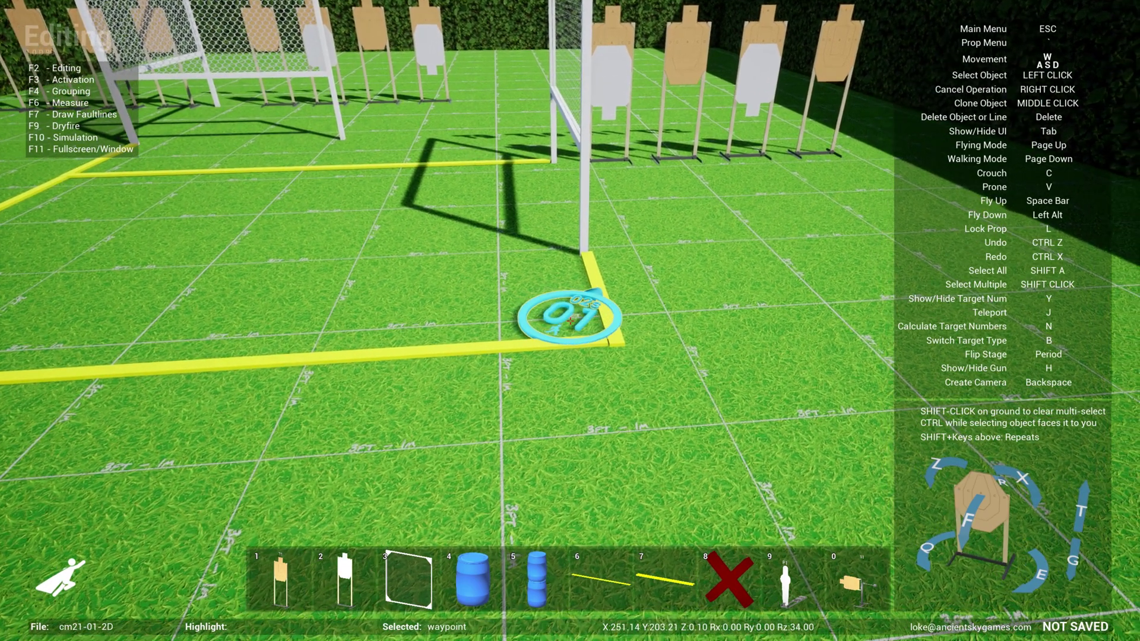
pyautogui.click(570, 321)
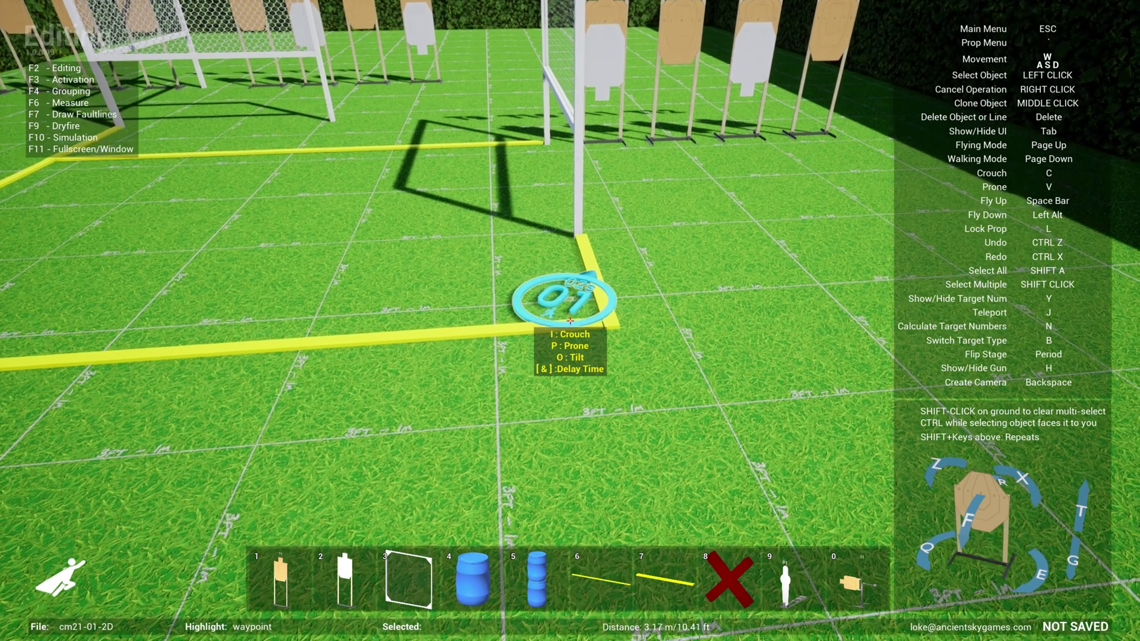
# Clone the waypoint and place copies 02 and 03 at the two ends of the front fault line, facing their target groups.
pyautogui.press('w')
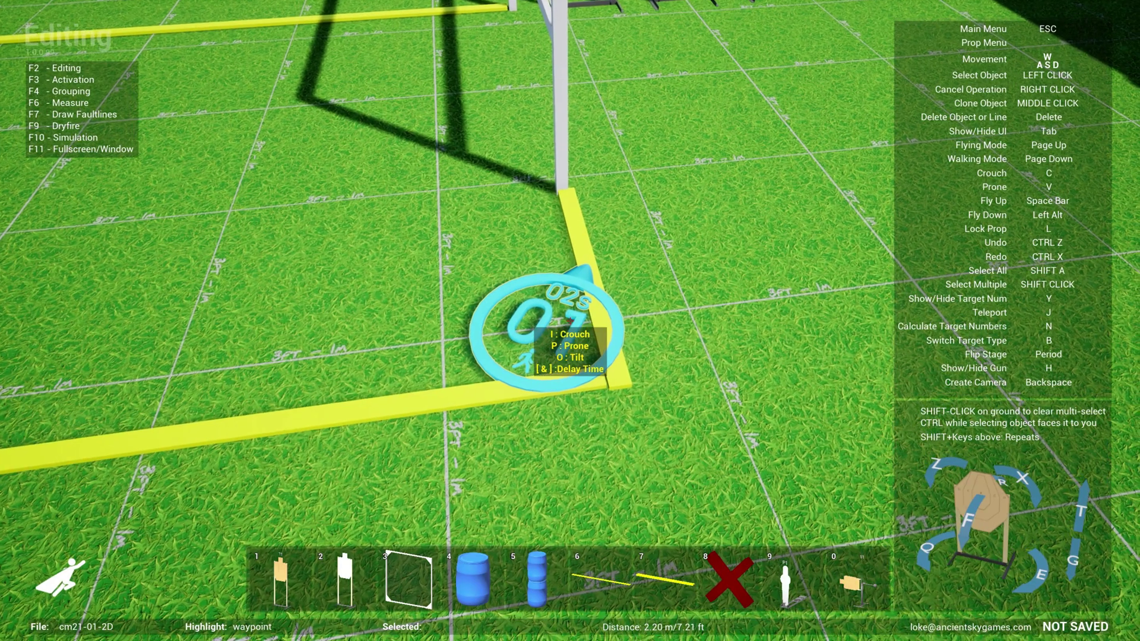
pyautogui.middleClick(570, 321)
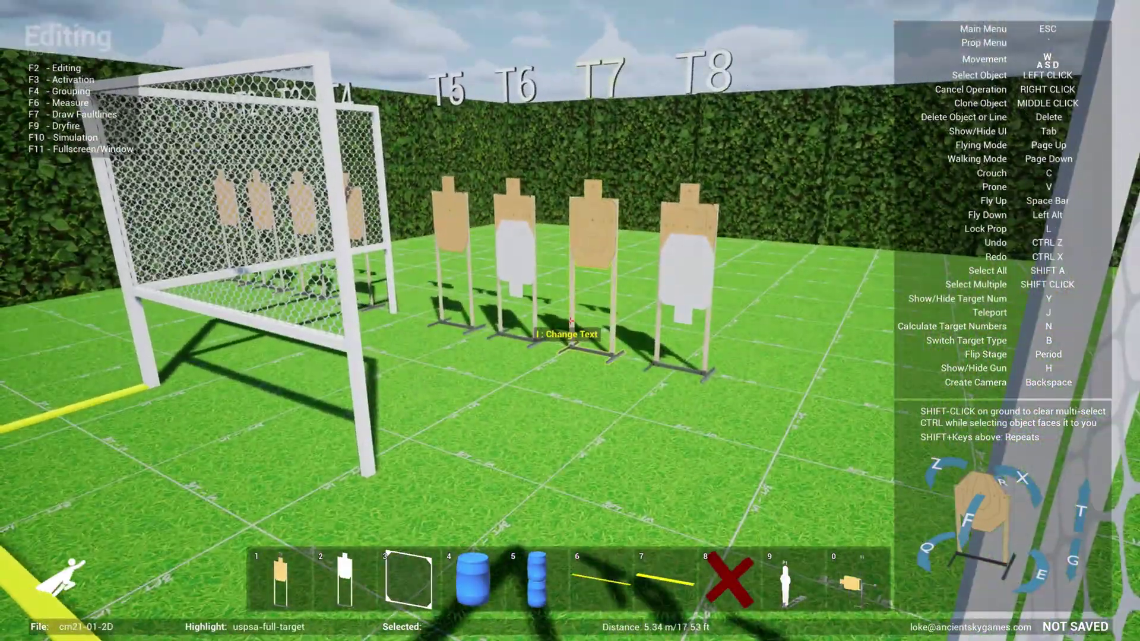
pyautogui.press('w')
pyautogui.press('a')
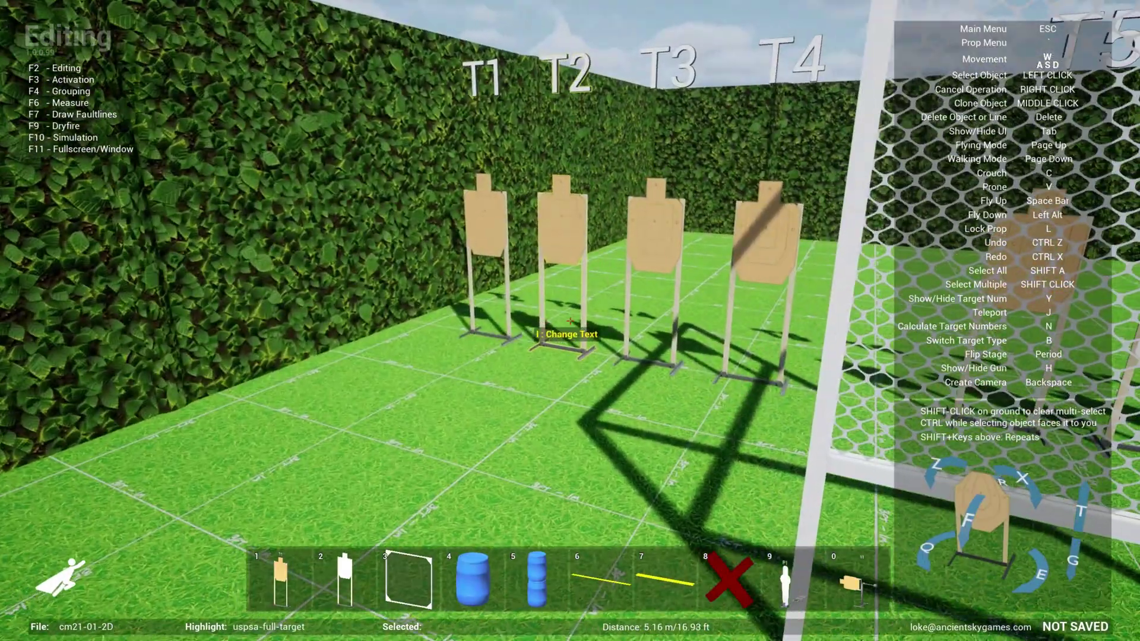
pyautogui.press('s')
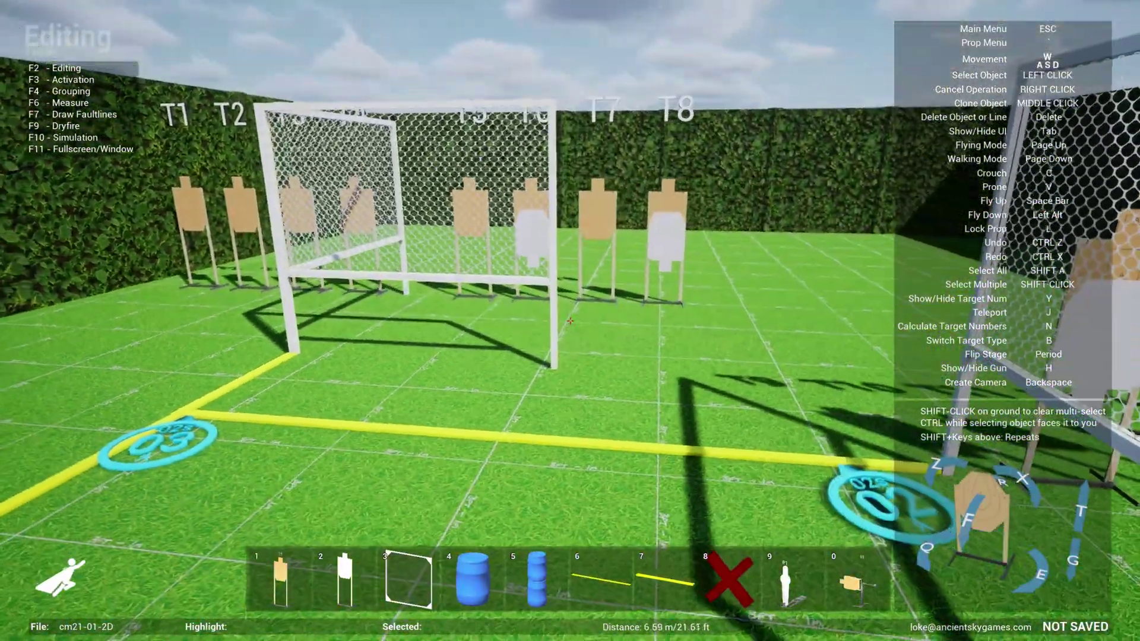
# Leave Editing mode and play the timed run through the waypoints to check the view of each target group.
pyautogui.press('F9')
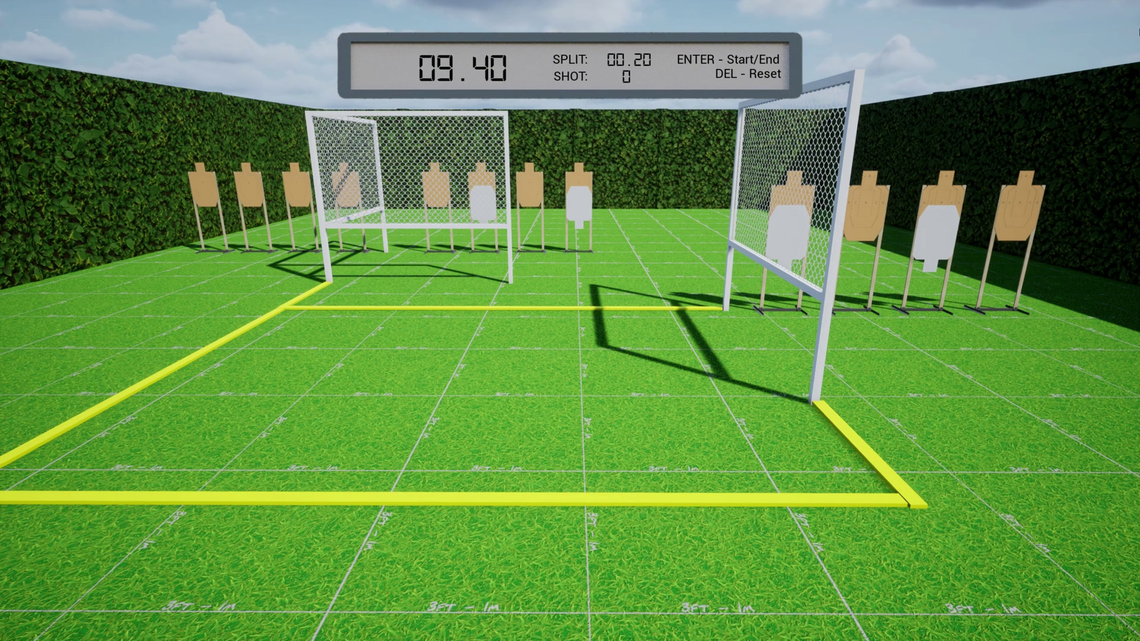
pyautogui.press('w')
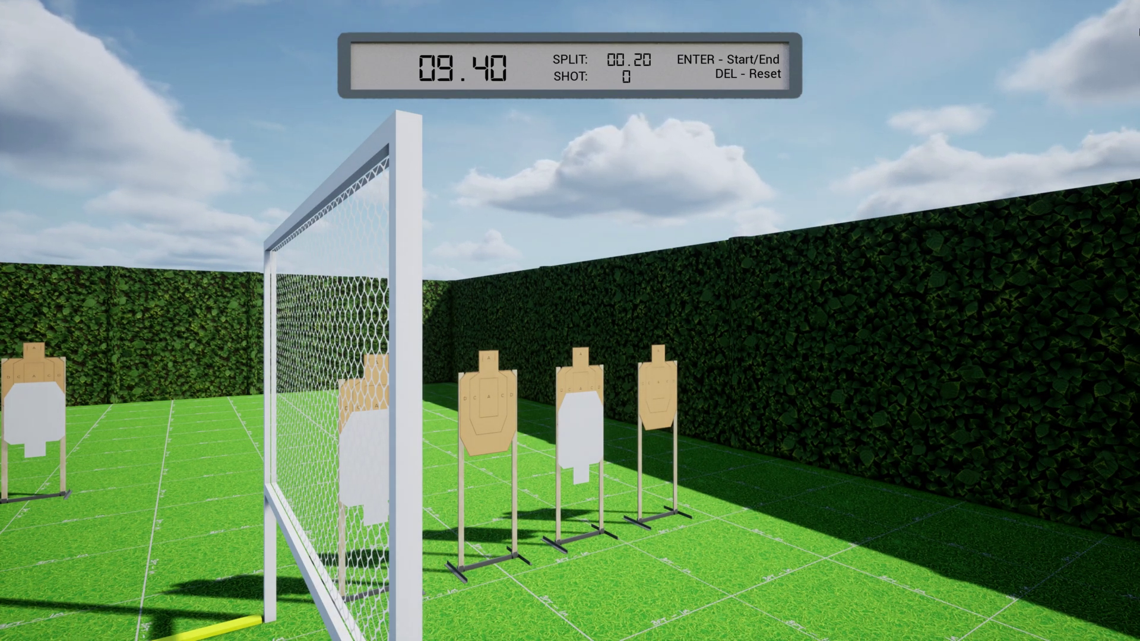
pyautogui.press('Return')
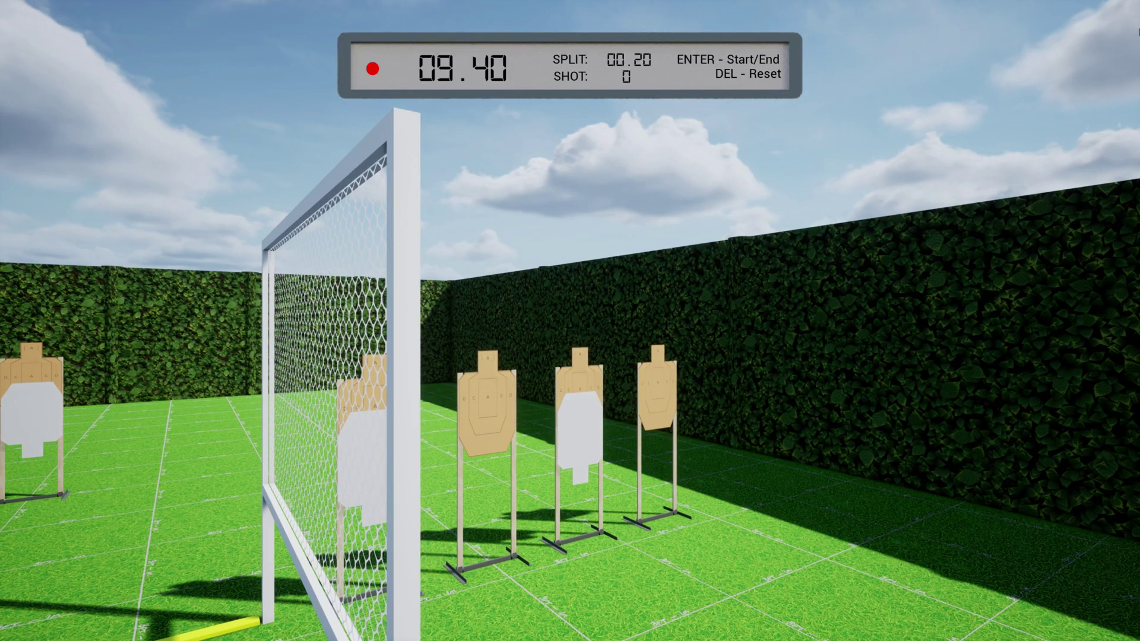
pyautogui.press('a')
pyautogui.press('w')
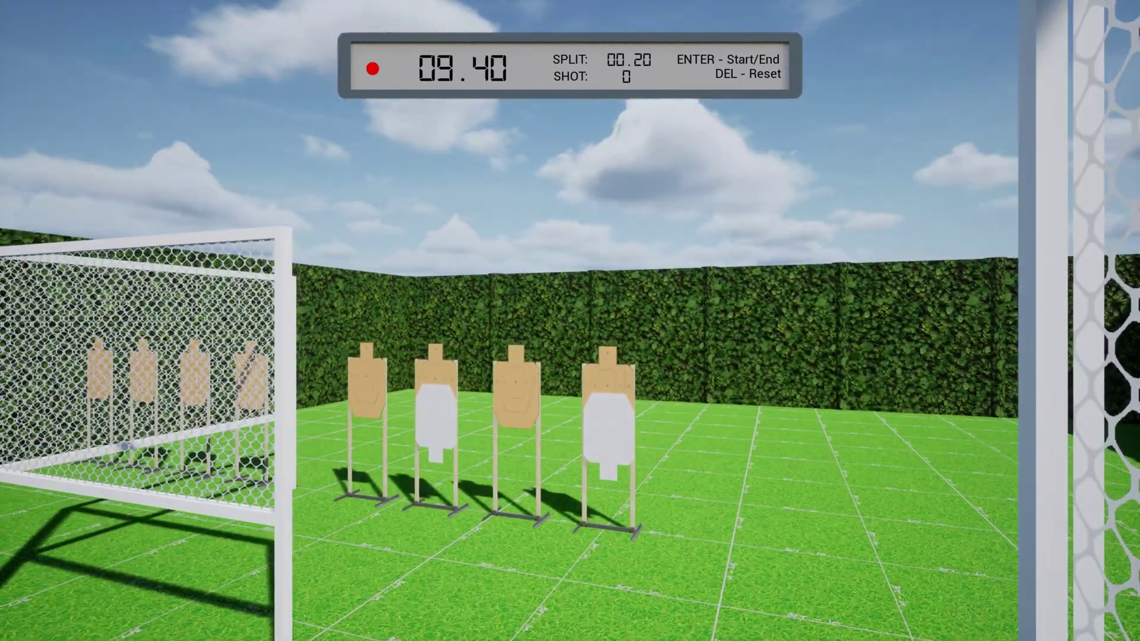
pyautogui.press('w')
pyautogui.press('a')
pyautogui.press('a')
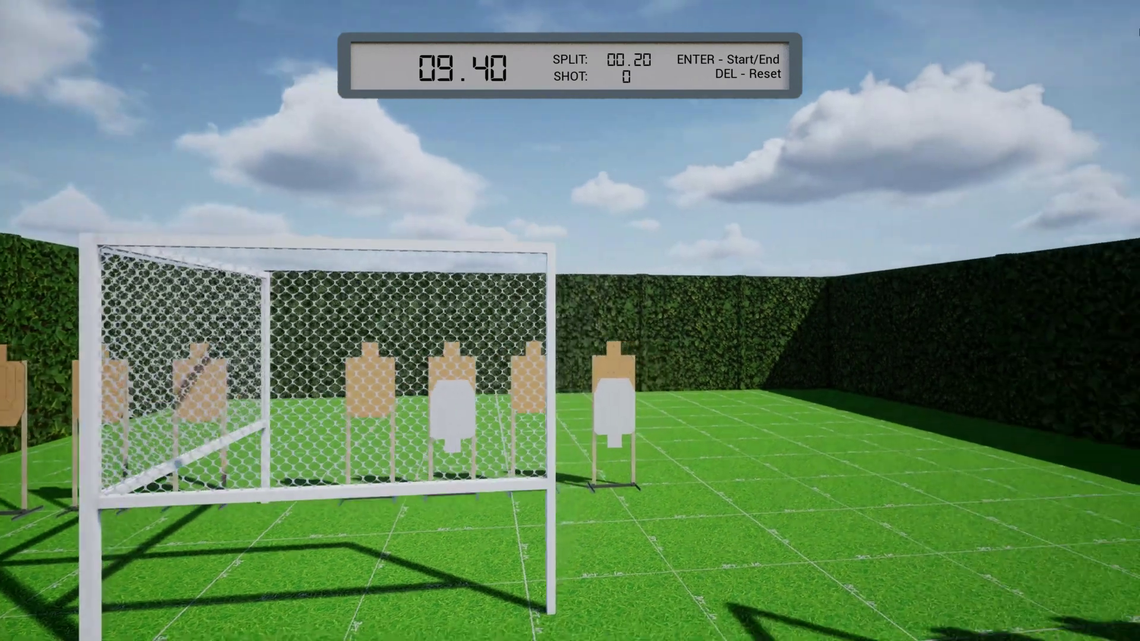
pyautogui.press('a')
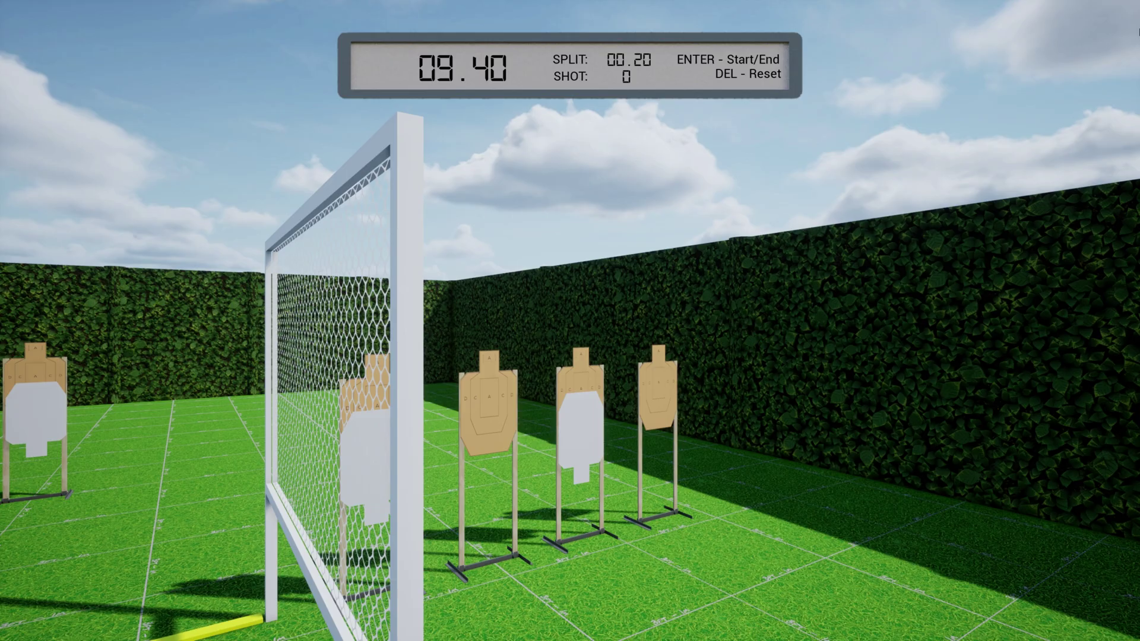
# Return to Editing mode and move waypoint 01 onto the corner of the fault lines, rotated to 26 degrees.
pyautogui.press('F2')
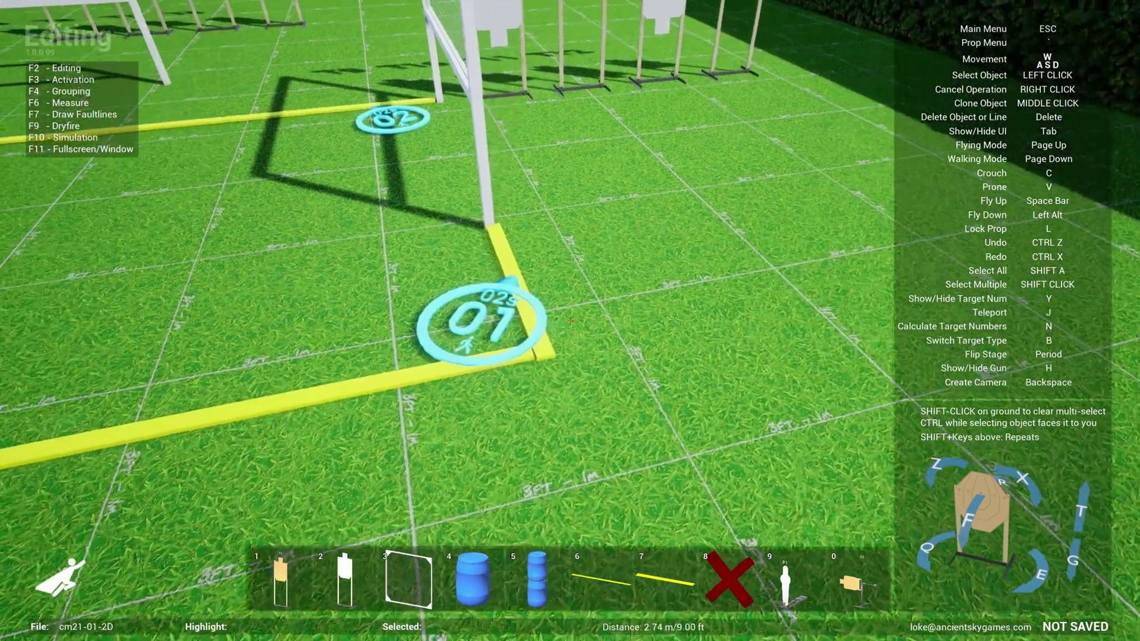
pyautogui.click(570, 322)
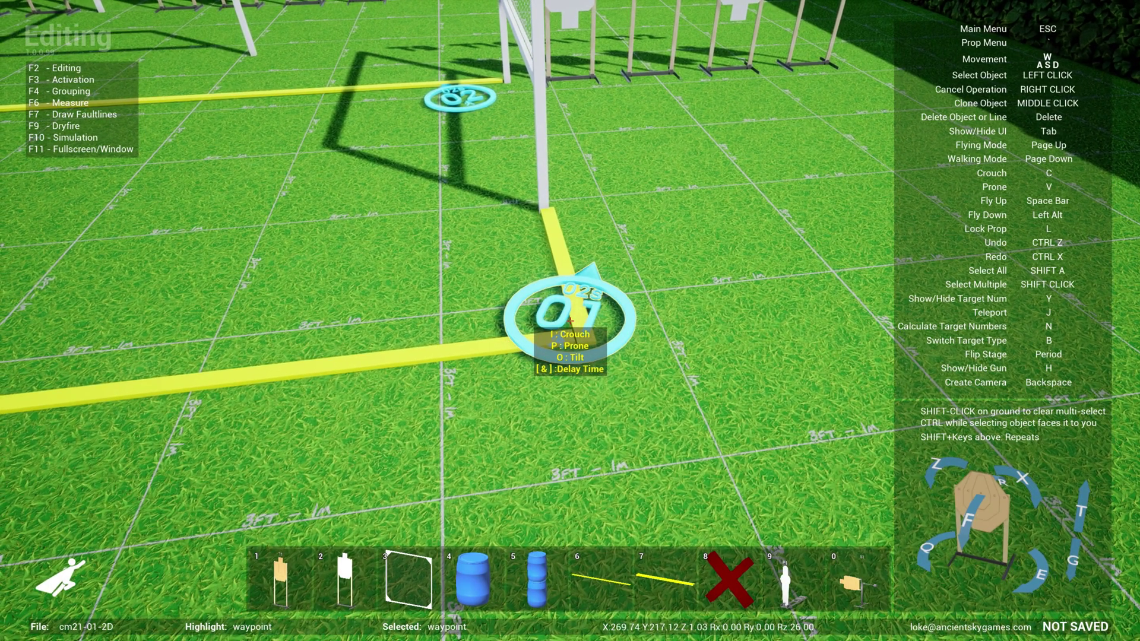
pyautogui.rightClick(572, 322)
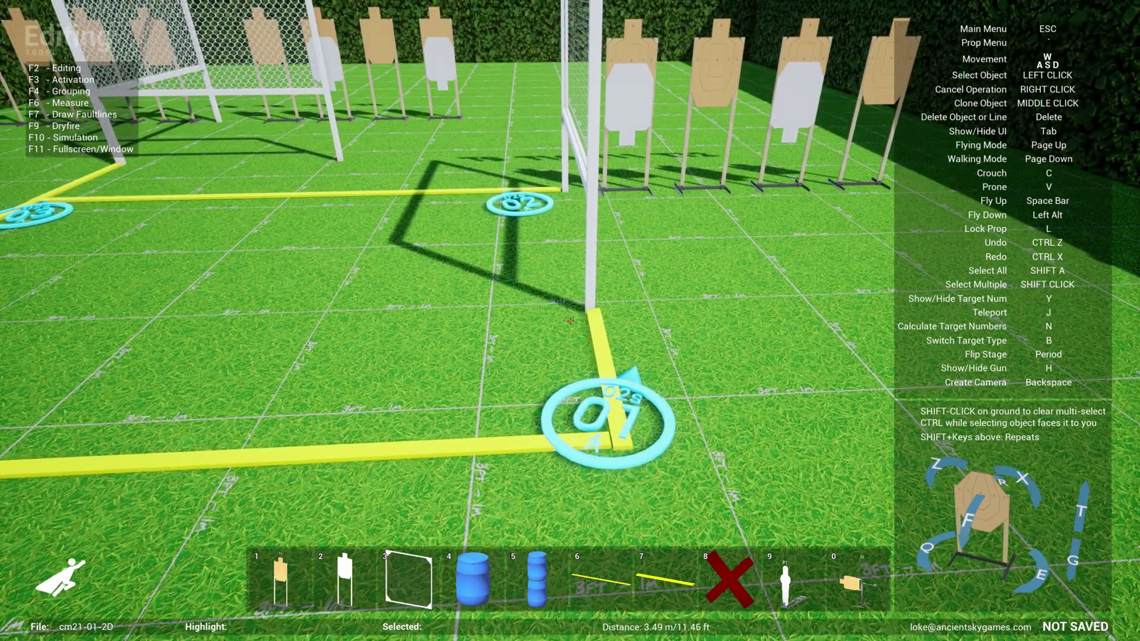
# Replay the timed waypoint run in Simulation mode to check the target view from the moved waypoint 01.
pyautogui.press('F10')
pyautogui.press('1')
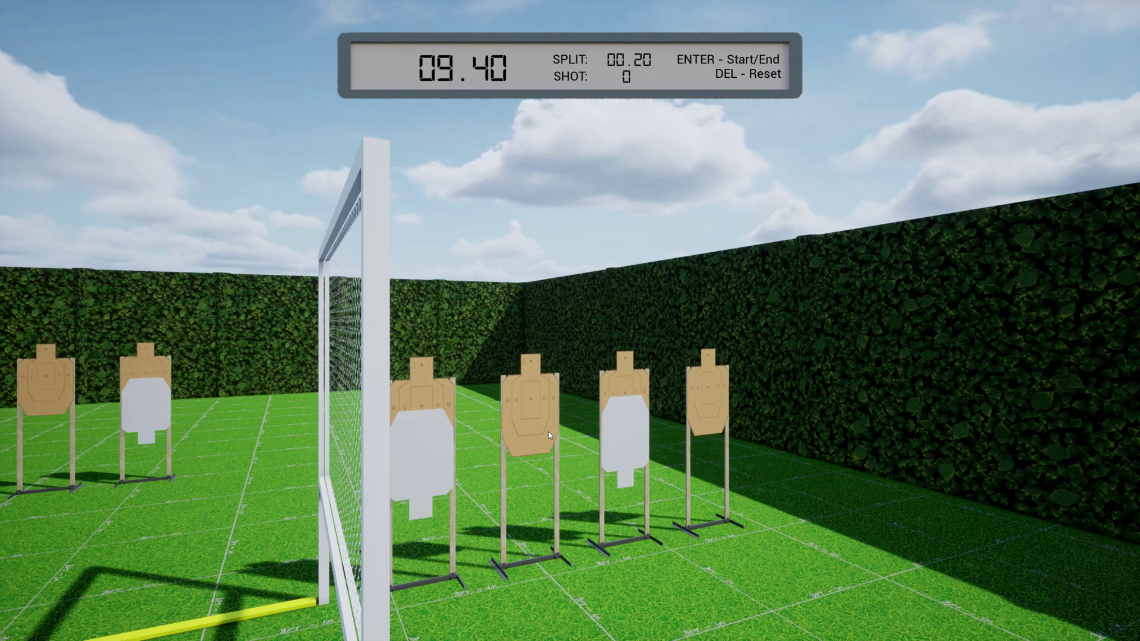
pyautogui.press('Return')
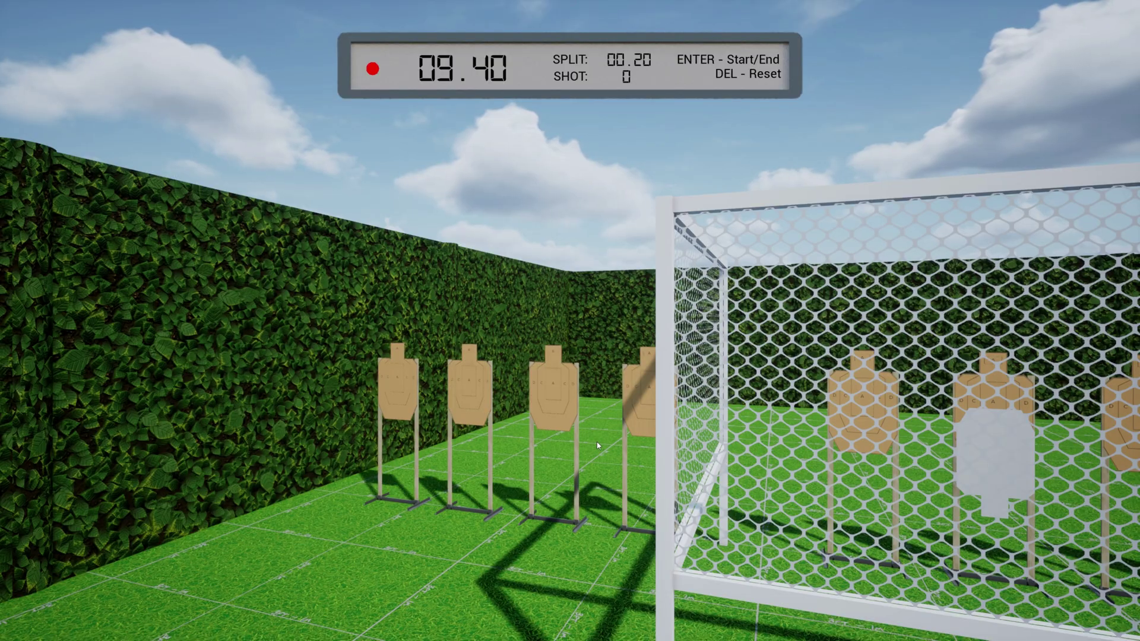
# Return to Editing mode and set the delay time of waypoint 02 to 4 seconds.
pyautogui.press('F2')
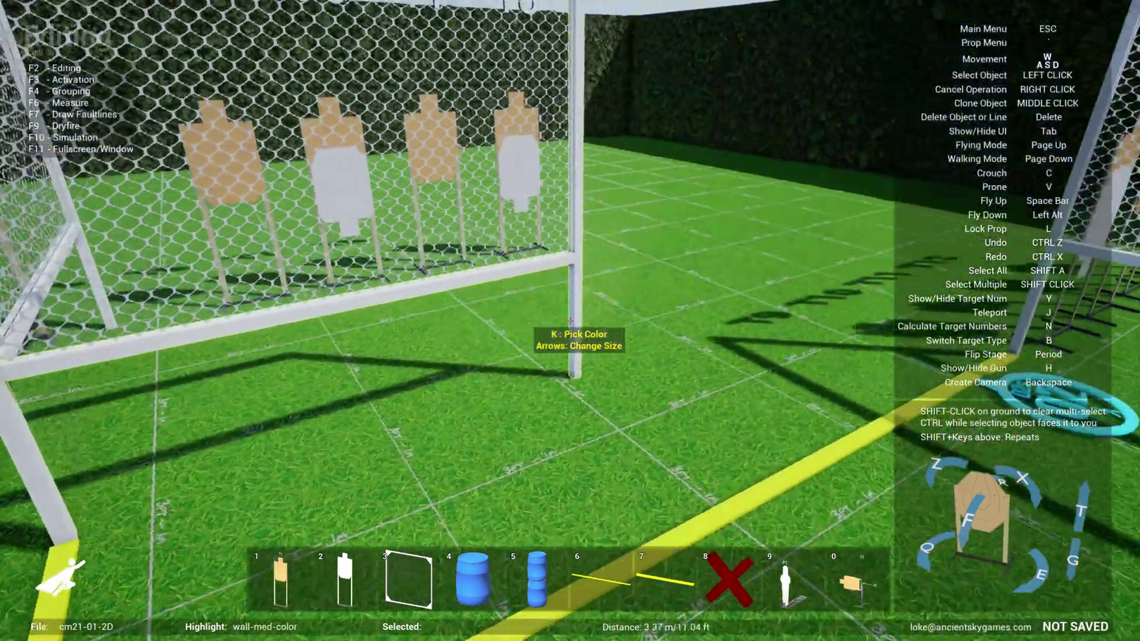
pyautogui.press('d')
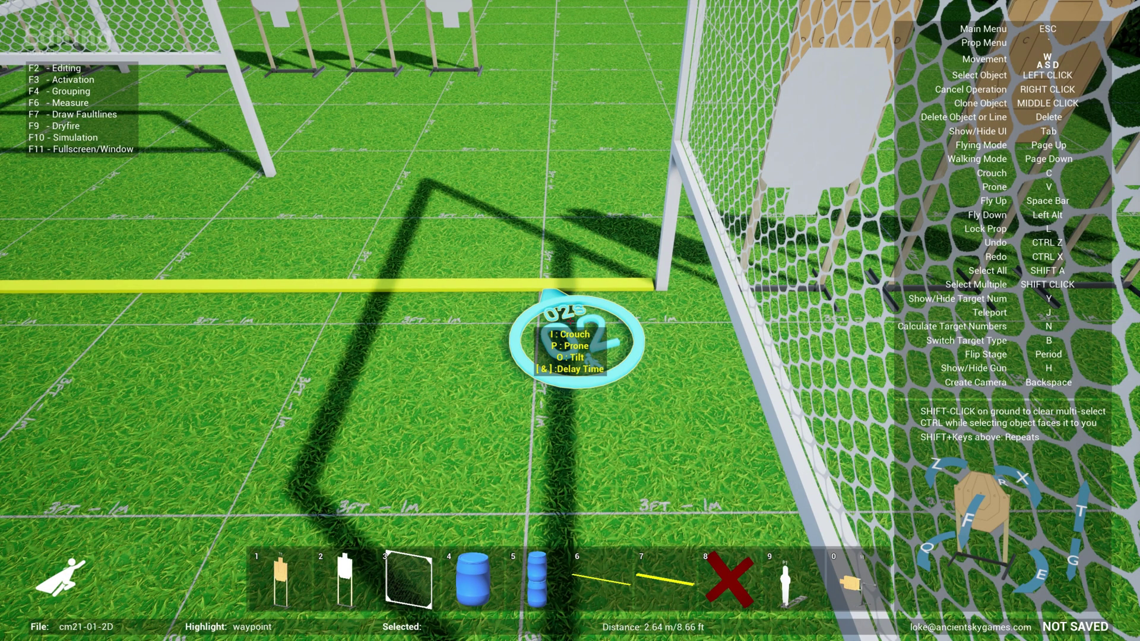
pyautogui.press(']')
pyautogui.press(']')
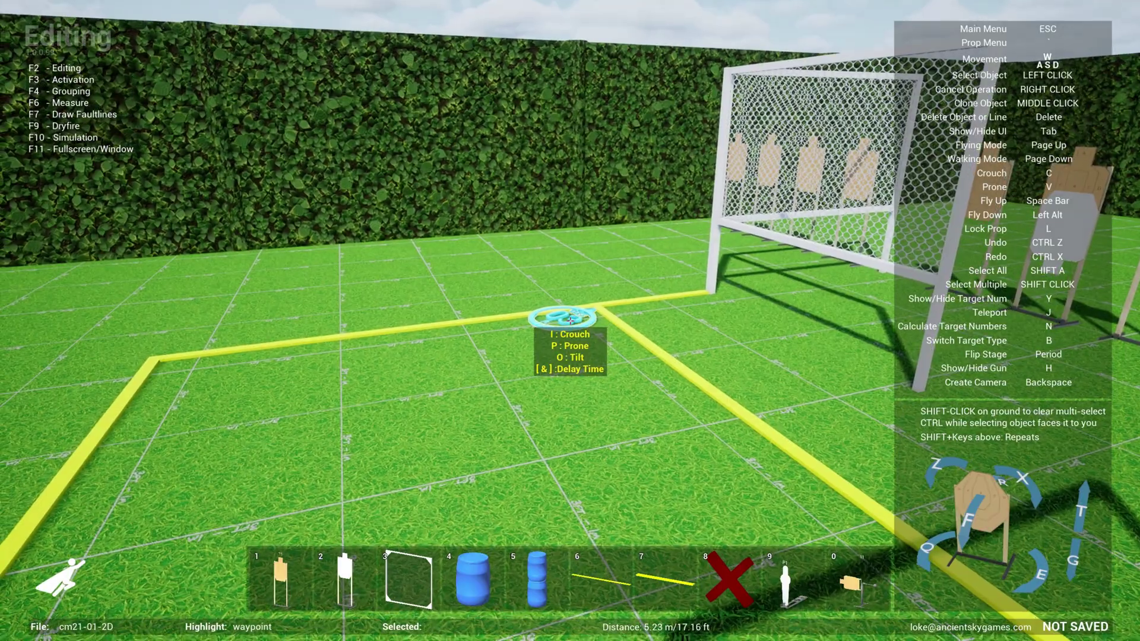
# Set the delay time of waypoint 01 at the near fault-line corner to 4 seconds.
pyautogui.press('w')
pyautogui.press('a')
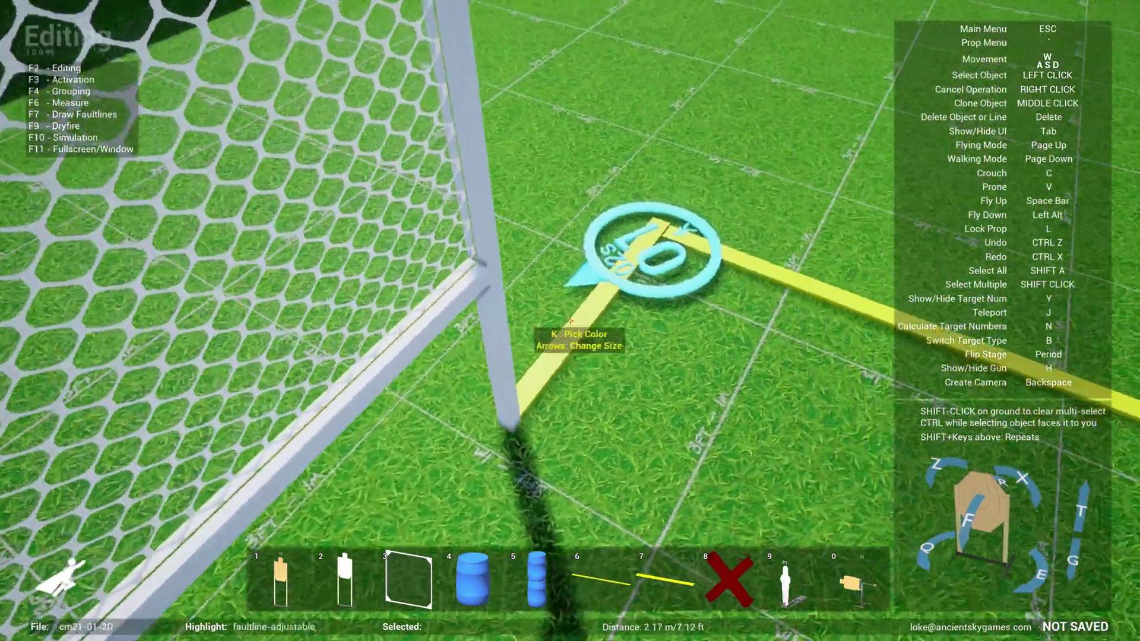
pyautogui.press(']')
pyautogui.press(']')
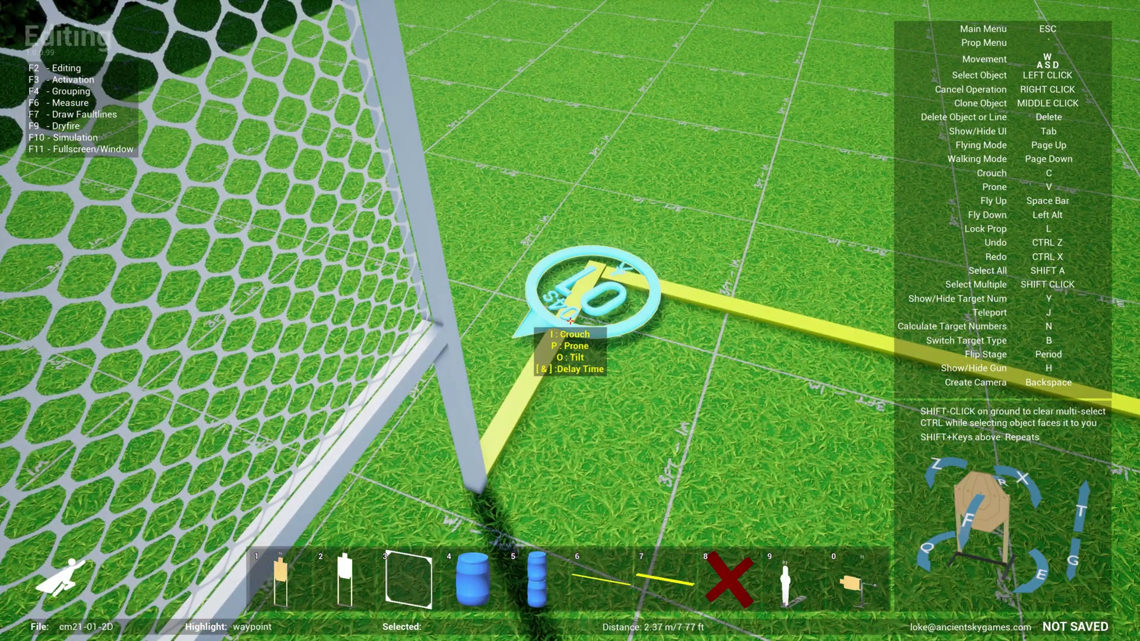
# Play the waypoint run in Simulation mode to check the longer delays, and return to Editing mode.
pyautogui.press('F10')
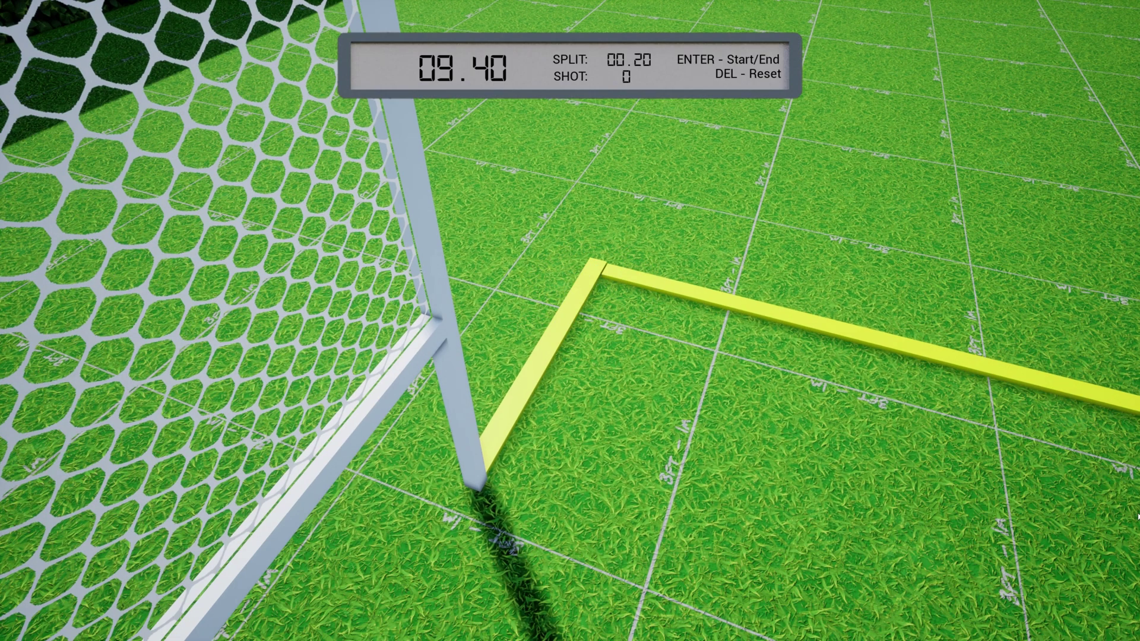
pyautogui.press('d')
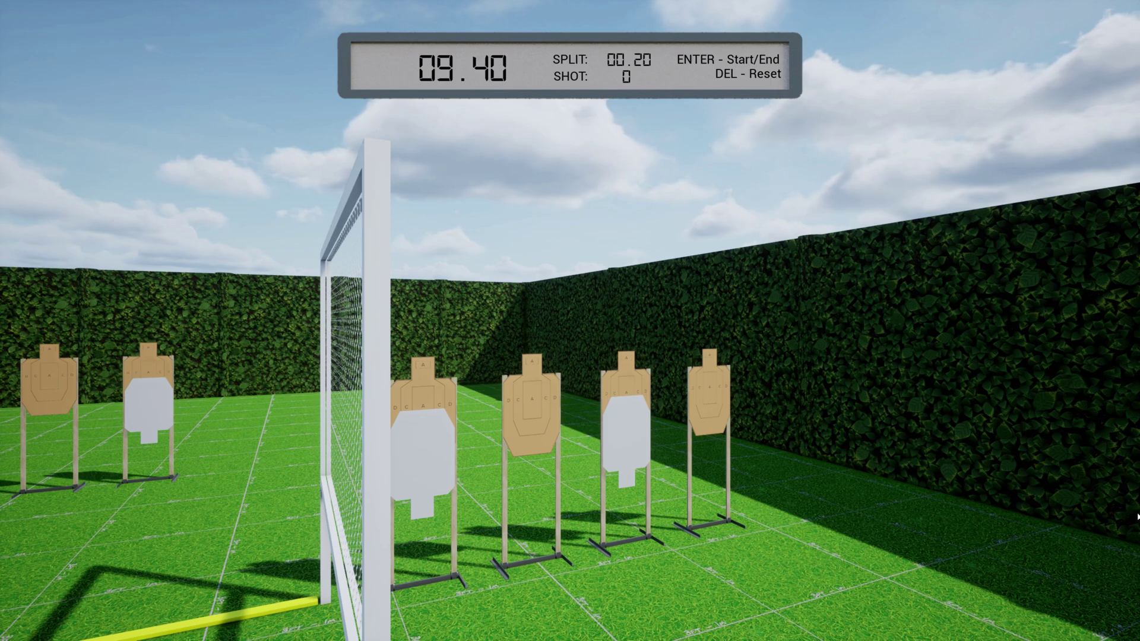
pyautogui.press('Return')
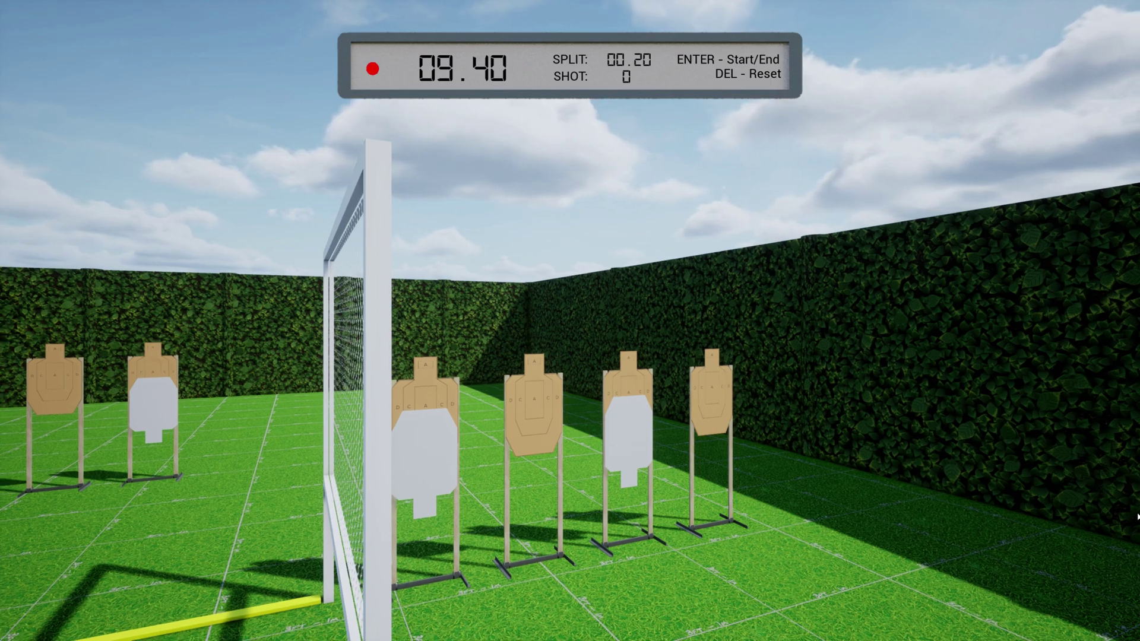
pyautogui.press('w')
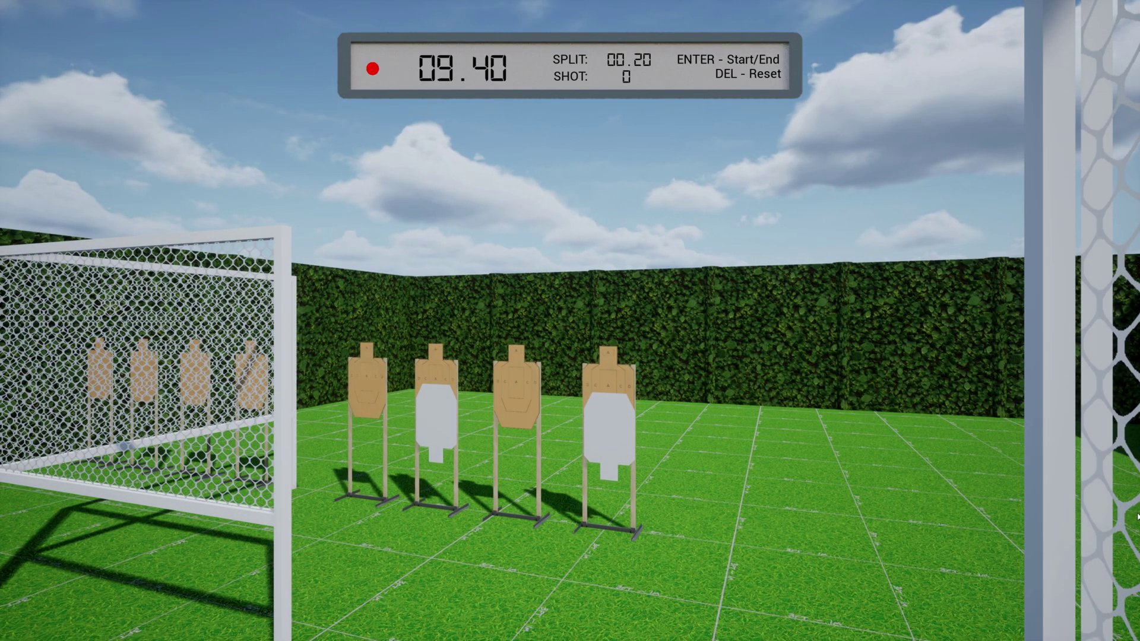
pyautogui.press('a')
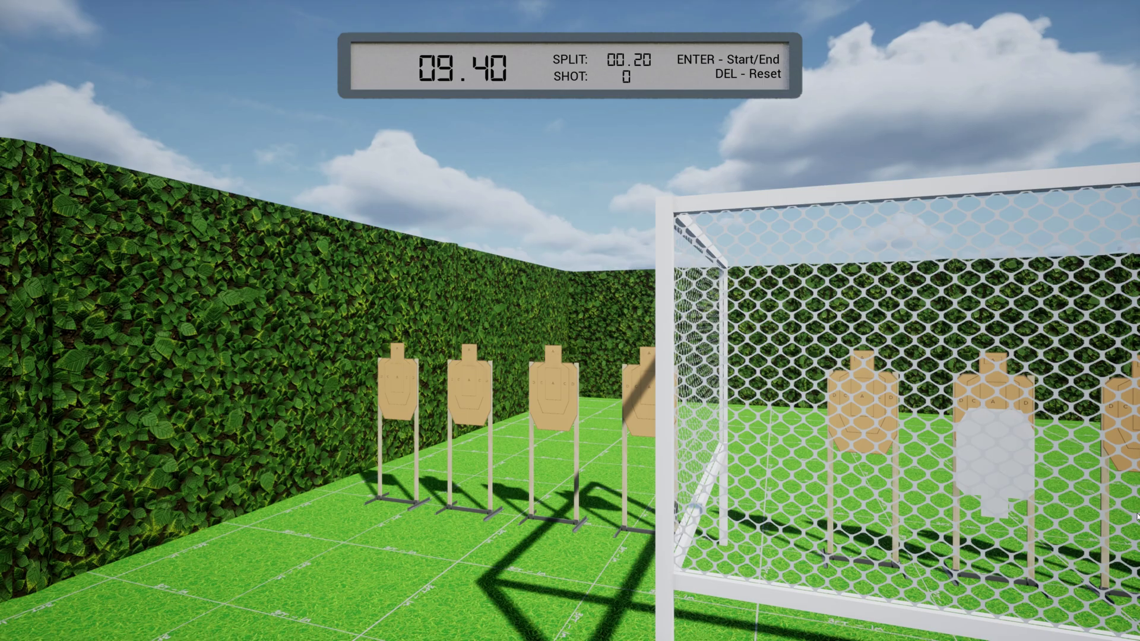
pyautogui.press('F2')
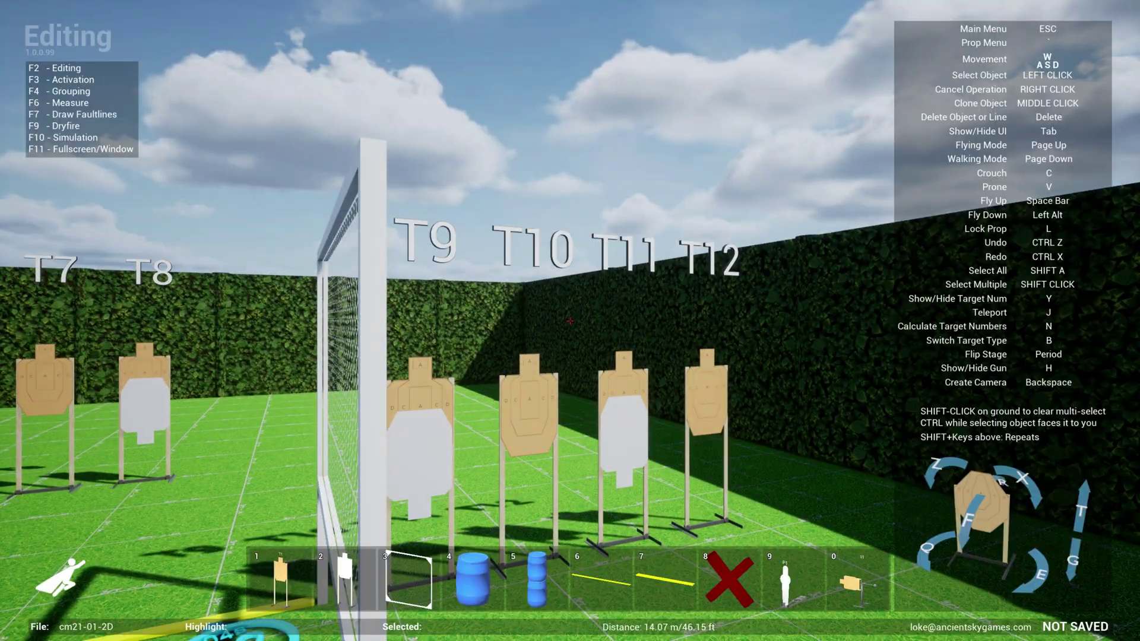